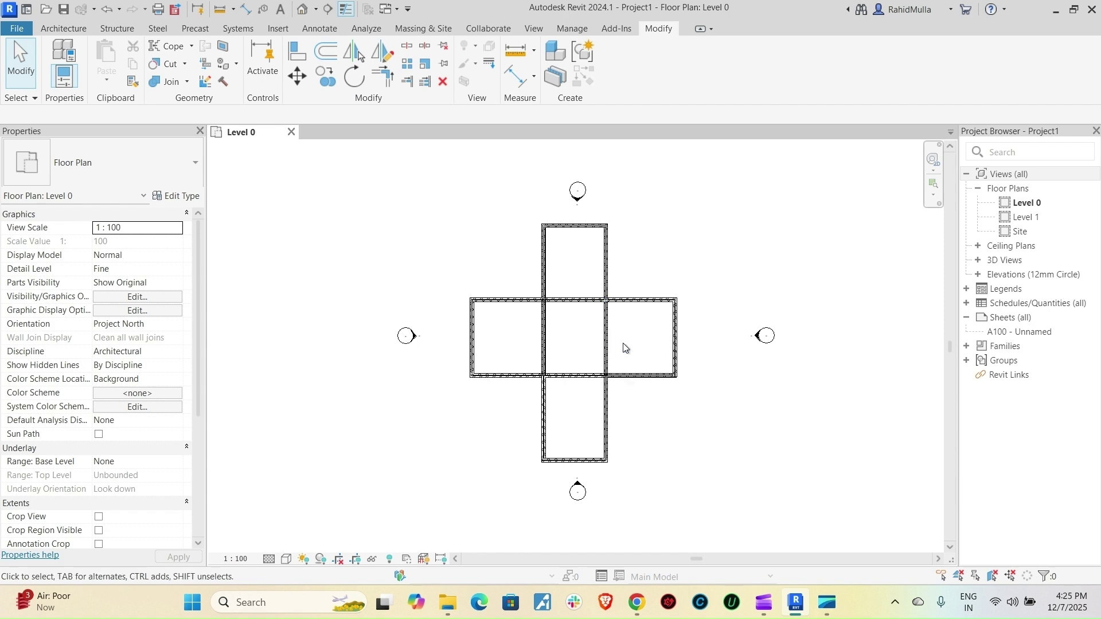
Open the Design Options manager and create the first option set.
left_click(599, 266)
left_click(647, 476)
left_click(607, 576)
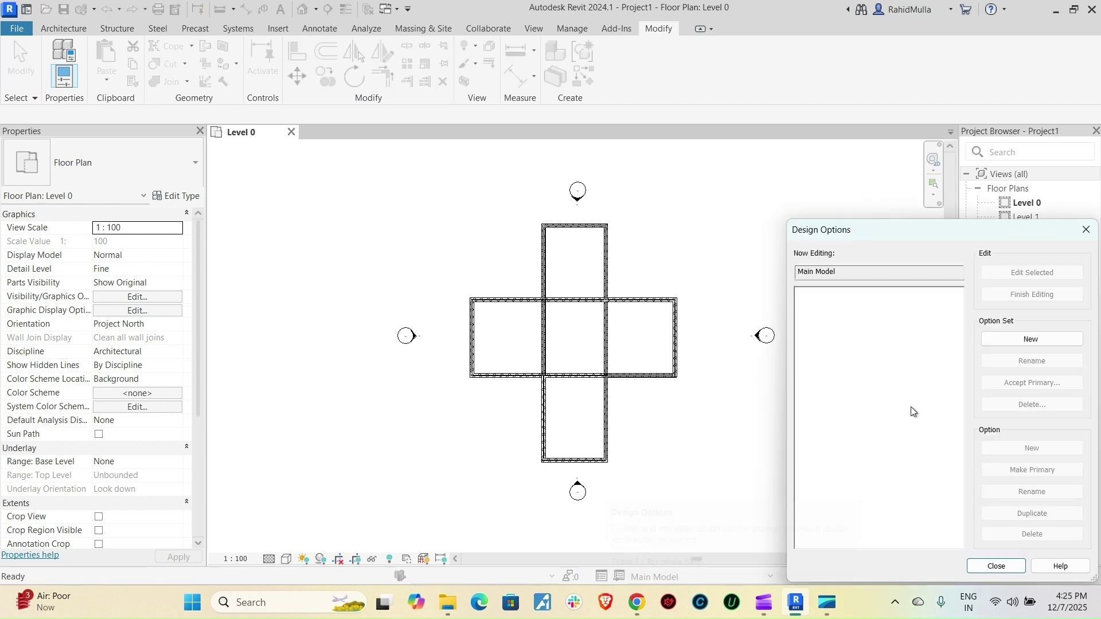
left_click_drag(884, 216, 831, 189)
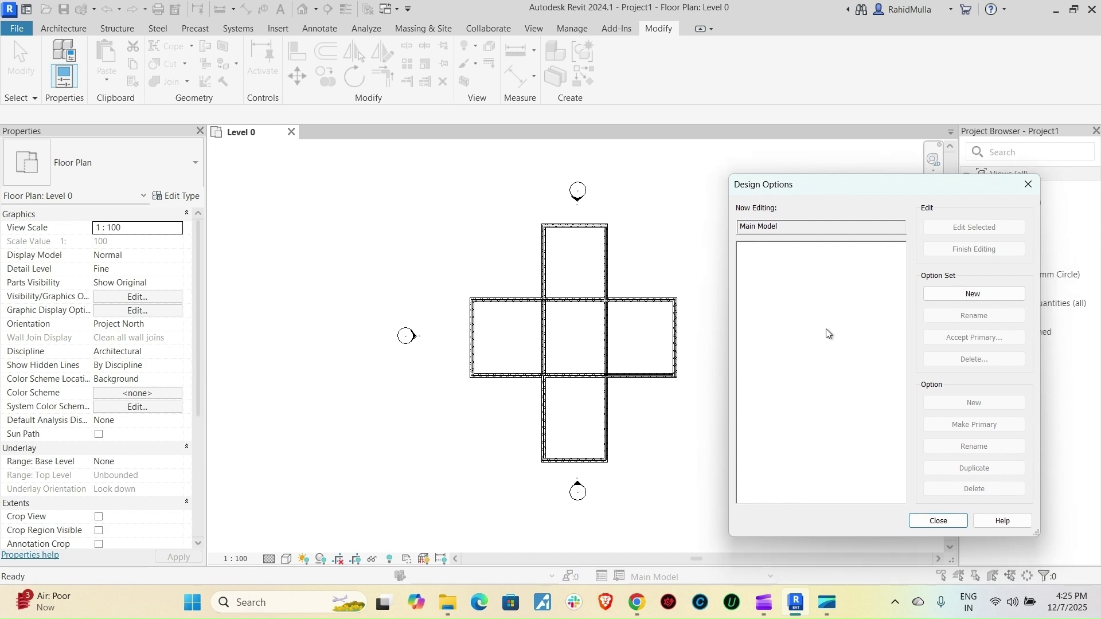
left_click(959, 295)
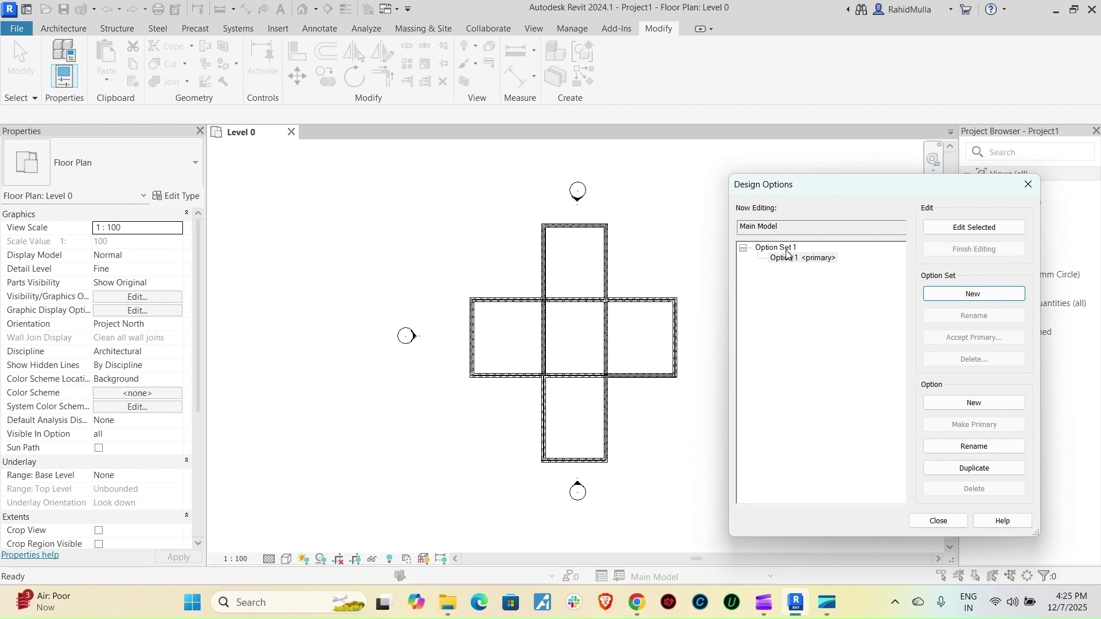
Try adding a second option set and delete it again.
left_click(950, 299)
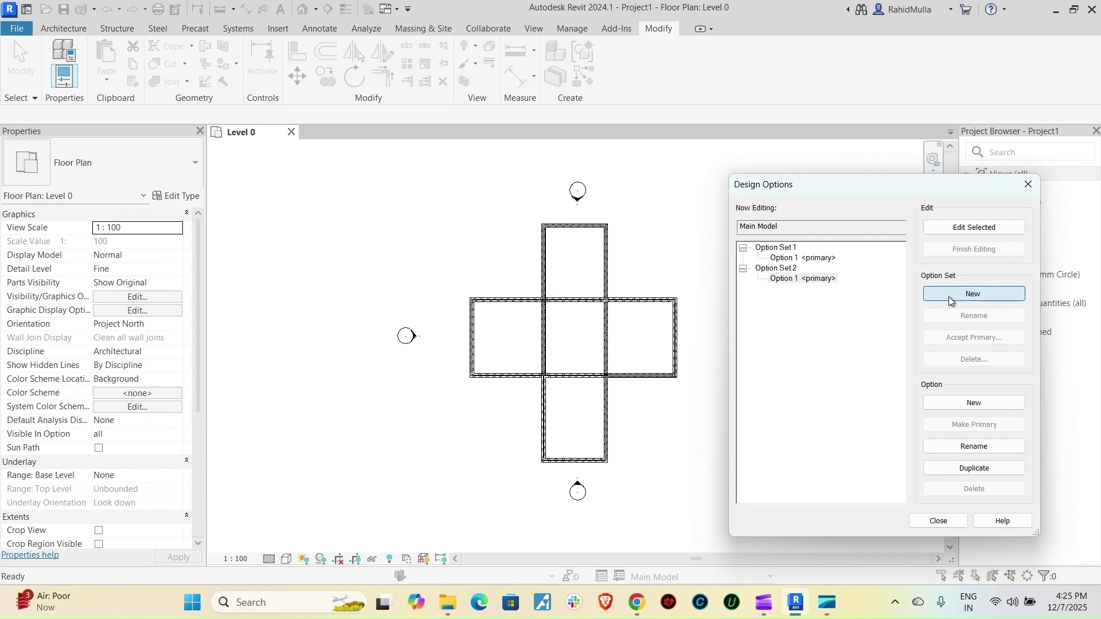
left_click(774, 270)
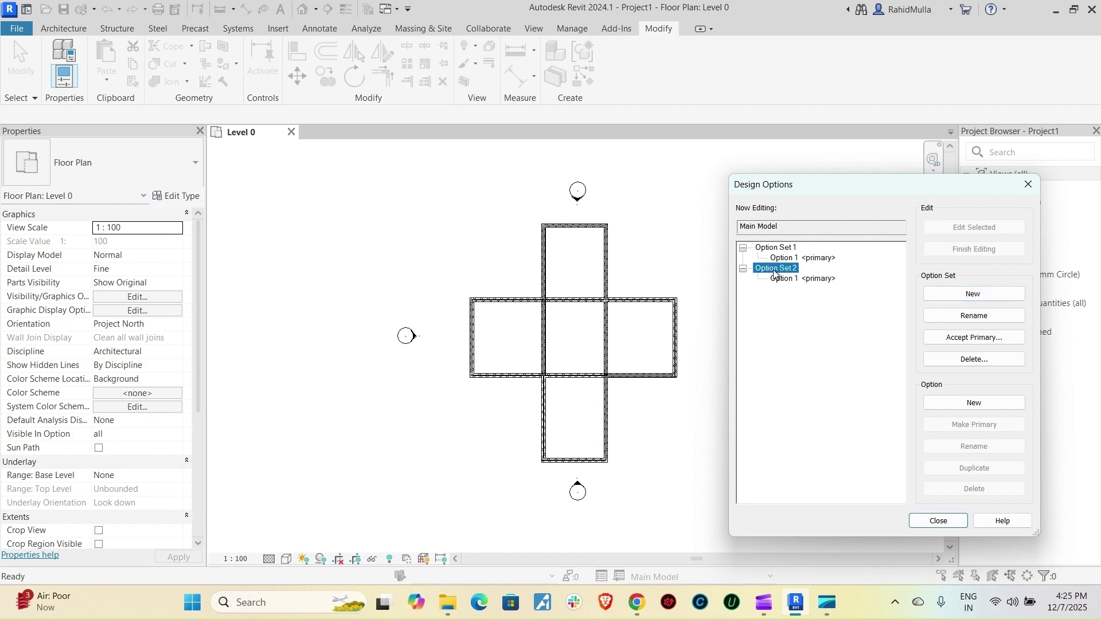
left_click(975, 360)
key("Return")
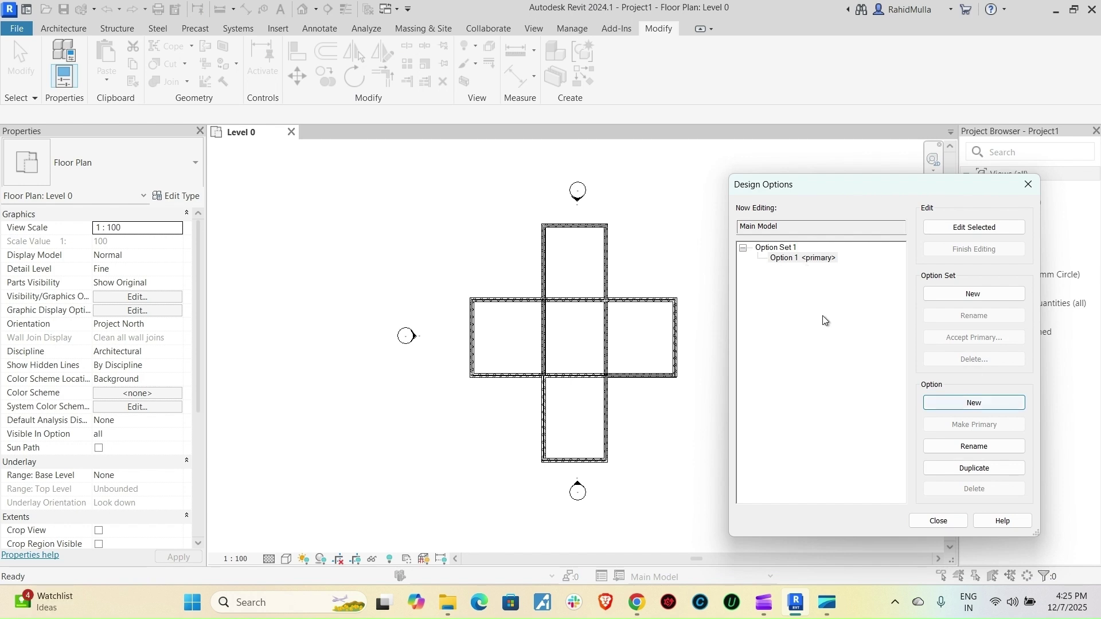
Add three more options to Option Set 1 and rename Option 1 as North End.
double_click(940, 404)
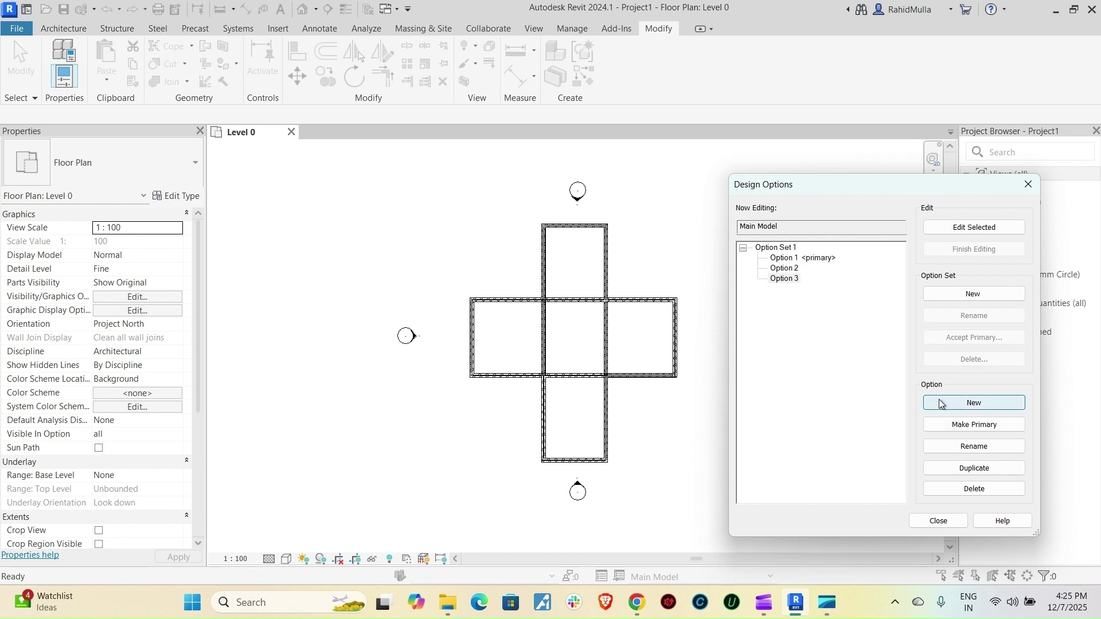
left_click(939, 404)
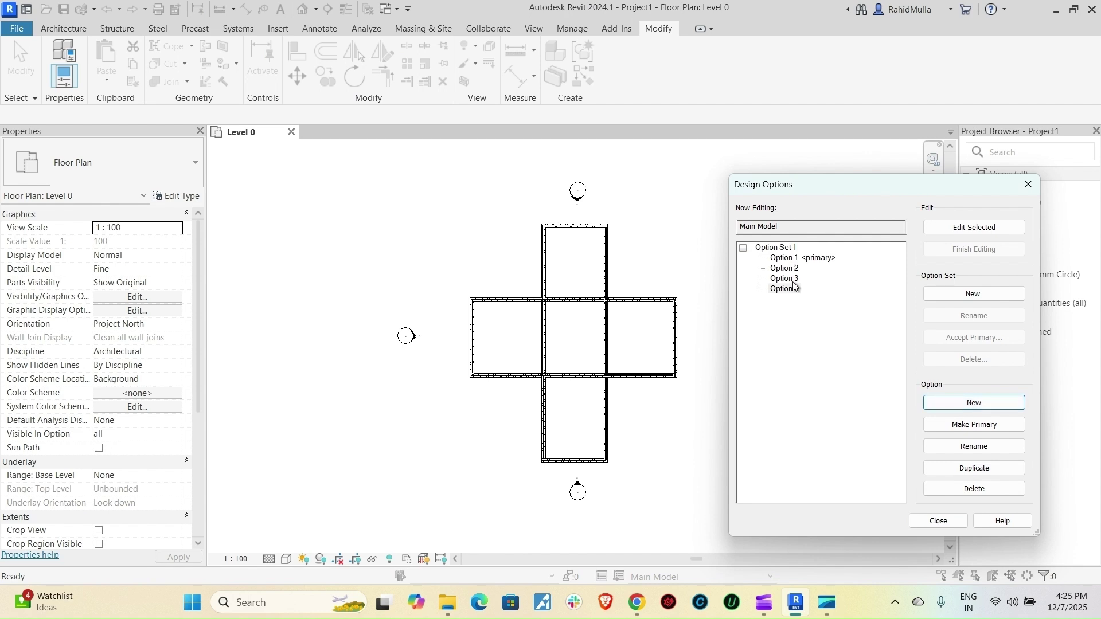
left_click(784, 257)
left_click(981, 447)
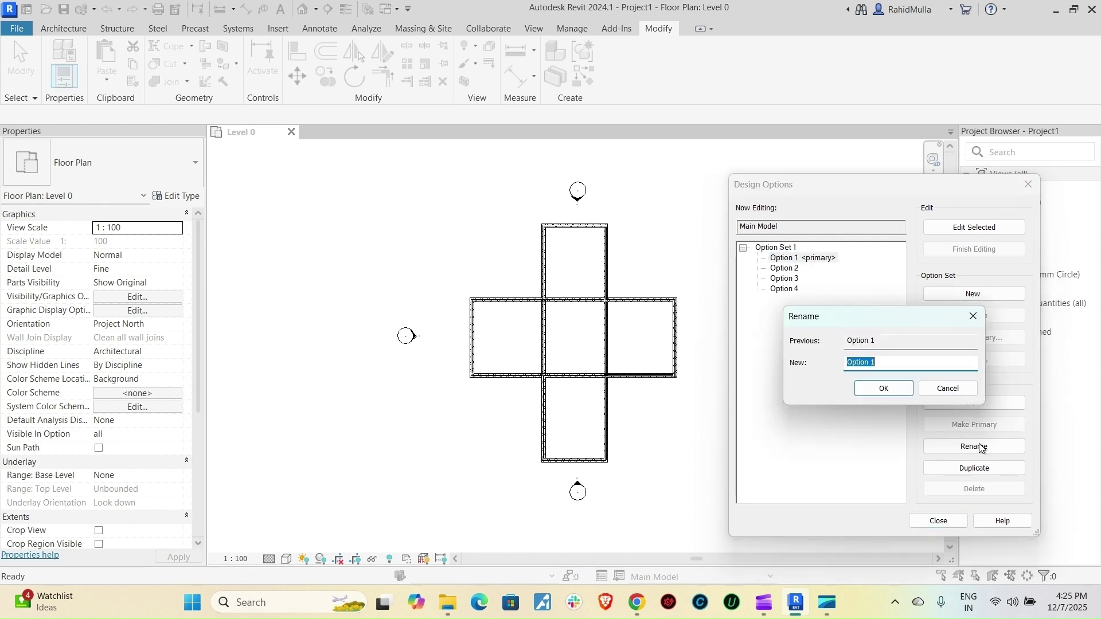
type("North End")
key("ctrl+a")
key("ctrl+c")
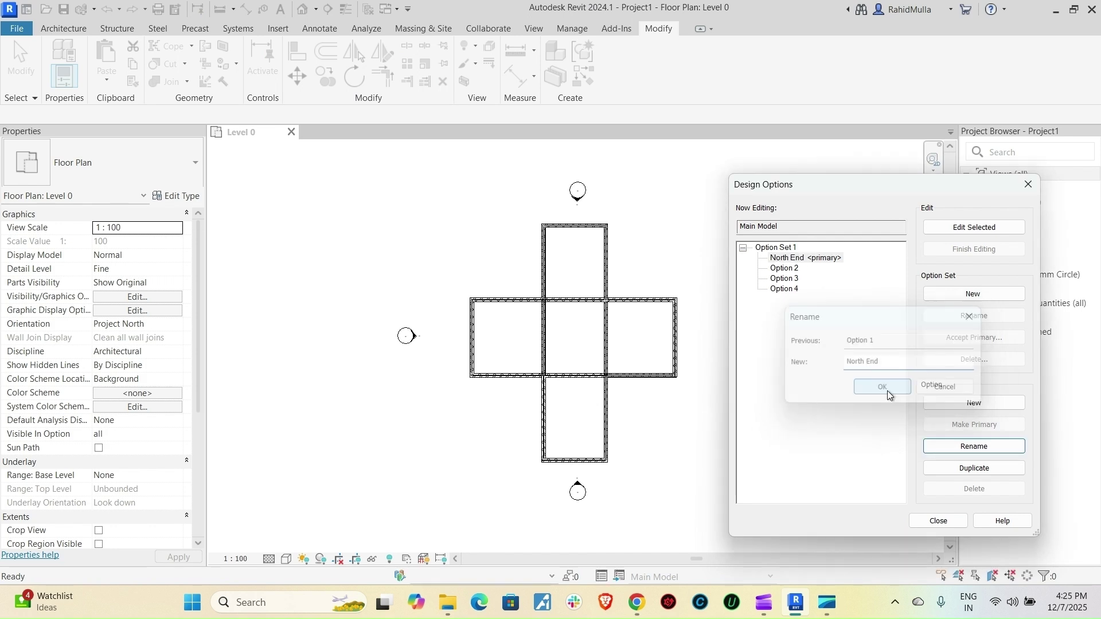
left_click(886, 389)
Rename Option 2 as South End.
left_click(983, 446)
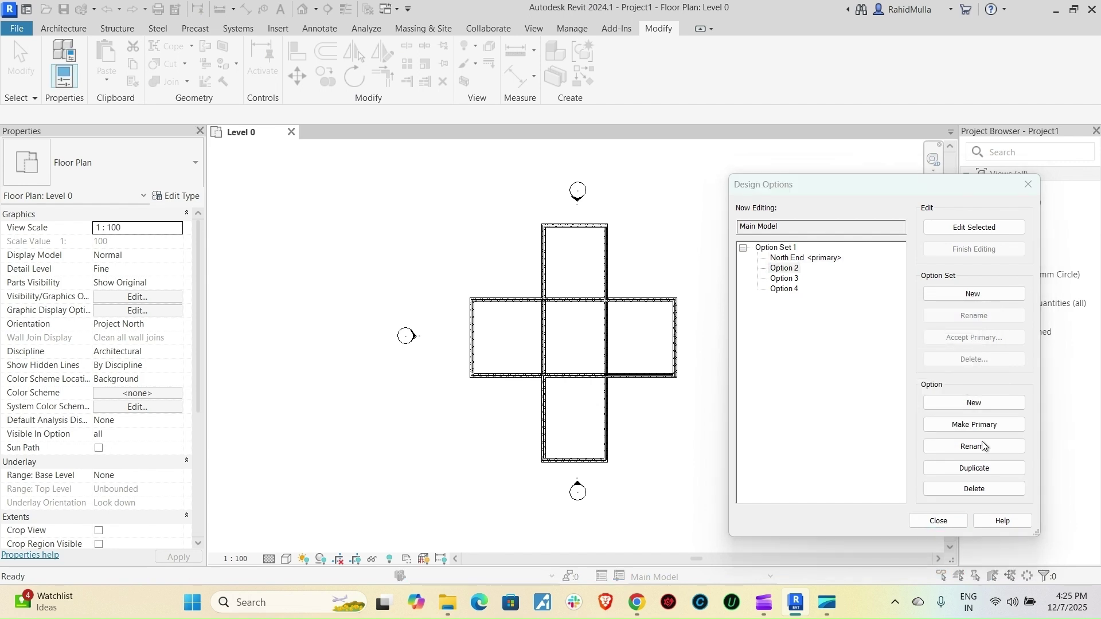
key("ctrl+v")
double_click(852, 360)
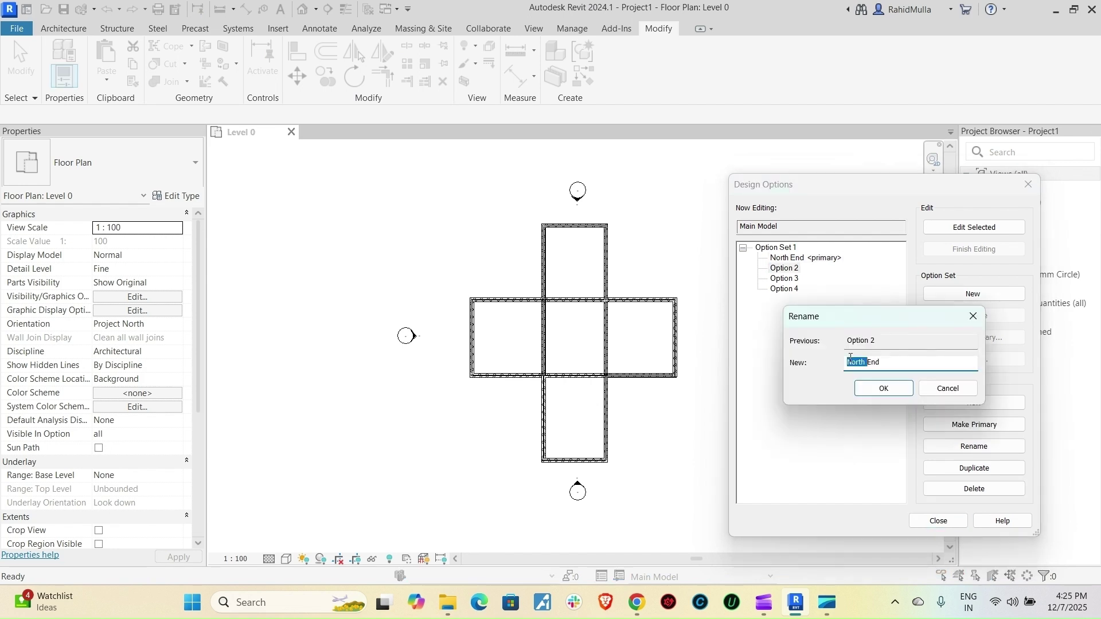
type("South")
key("Return")
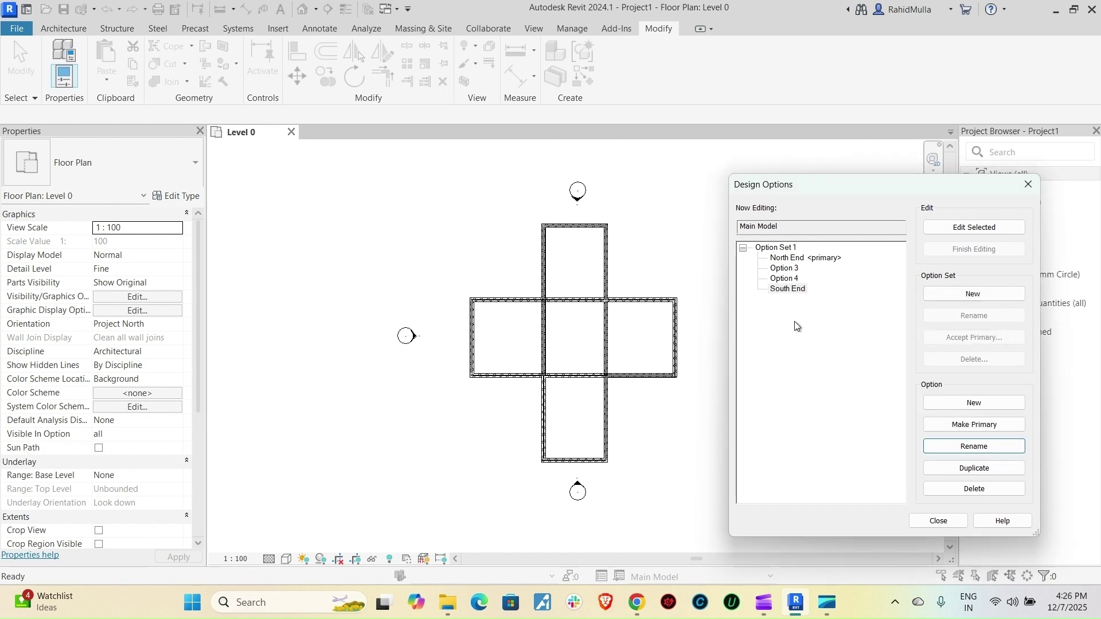
Rename Option 3 as East End.
left_click(791, 260)
left_click(786, 269)
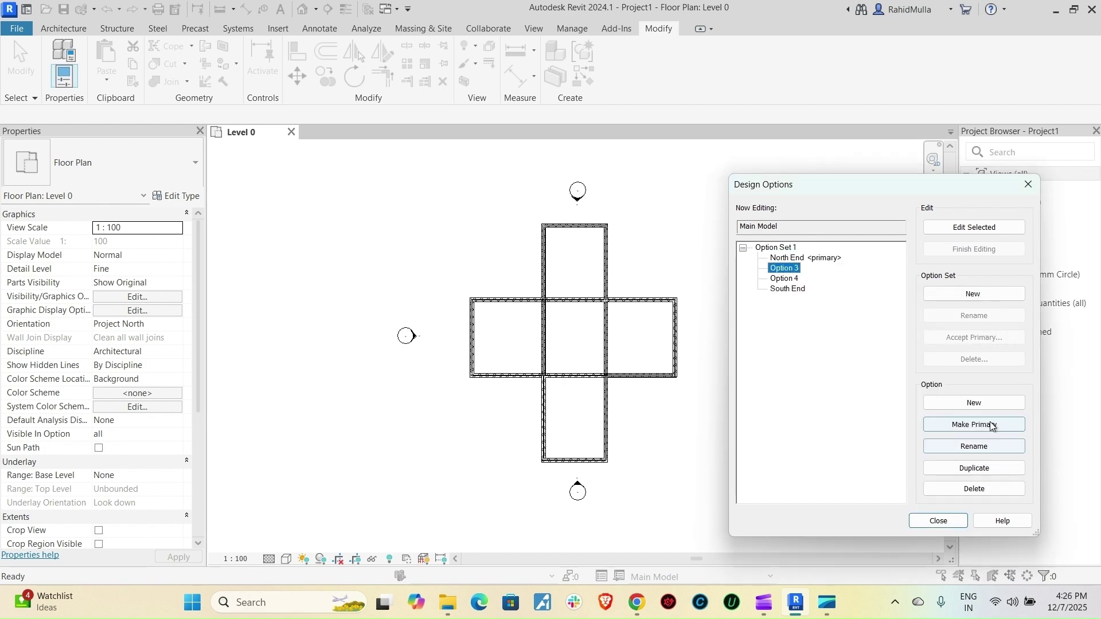
left_click(983, 447)
type("North End")
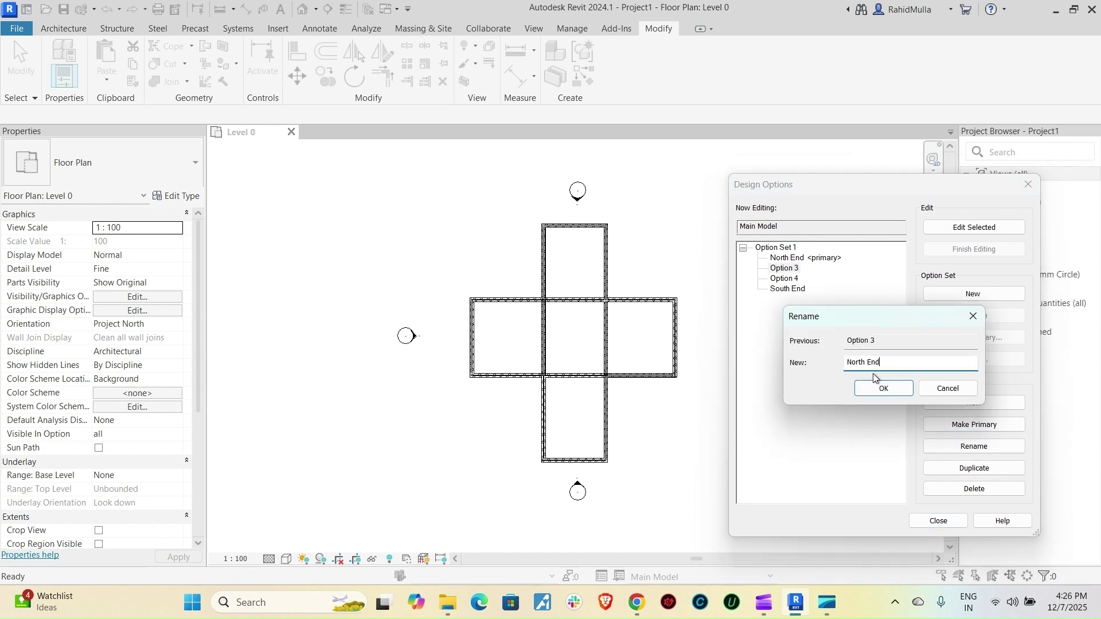
type("East")
left_click(867, 392)
Rename Option 4 as West End and close the design options manager.
left_click(786, 279)
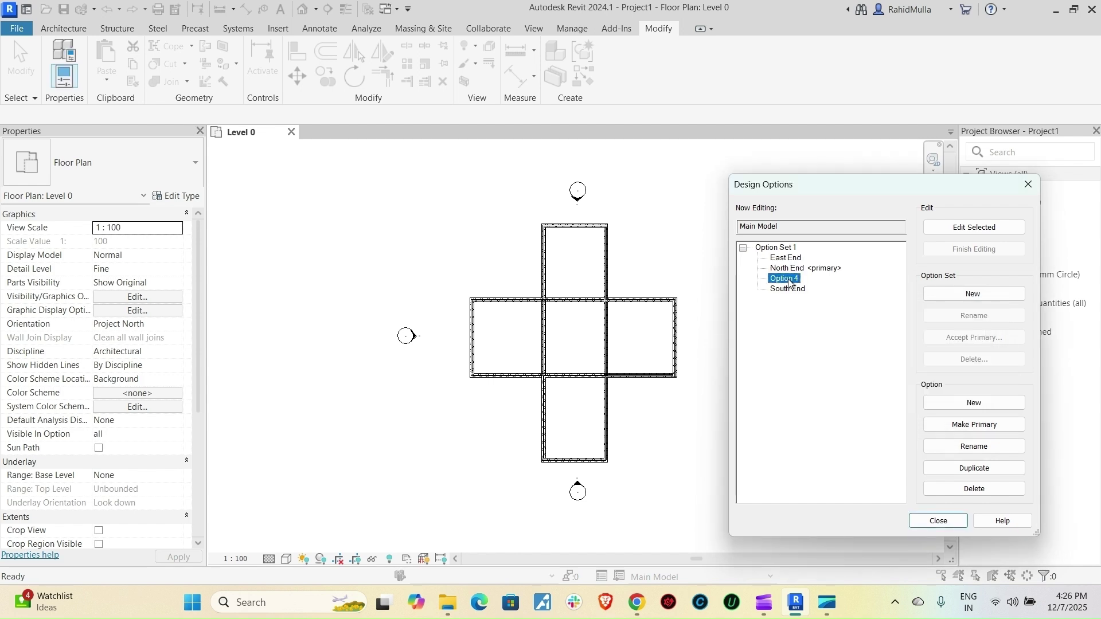
left_click(973, 445)
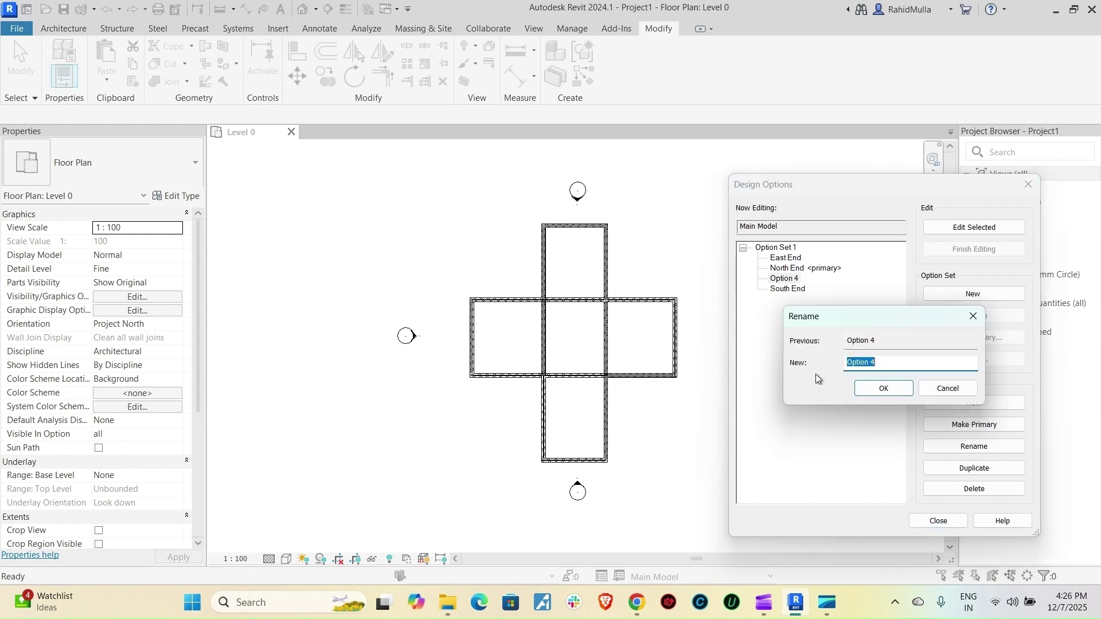
type("North End")
double_click(855, 362)
type("West End")
left_click(859, 390)
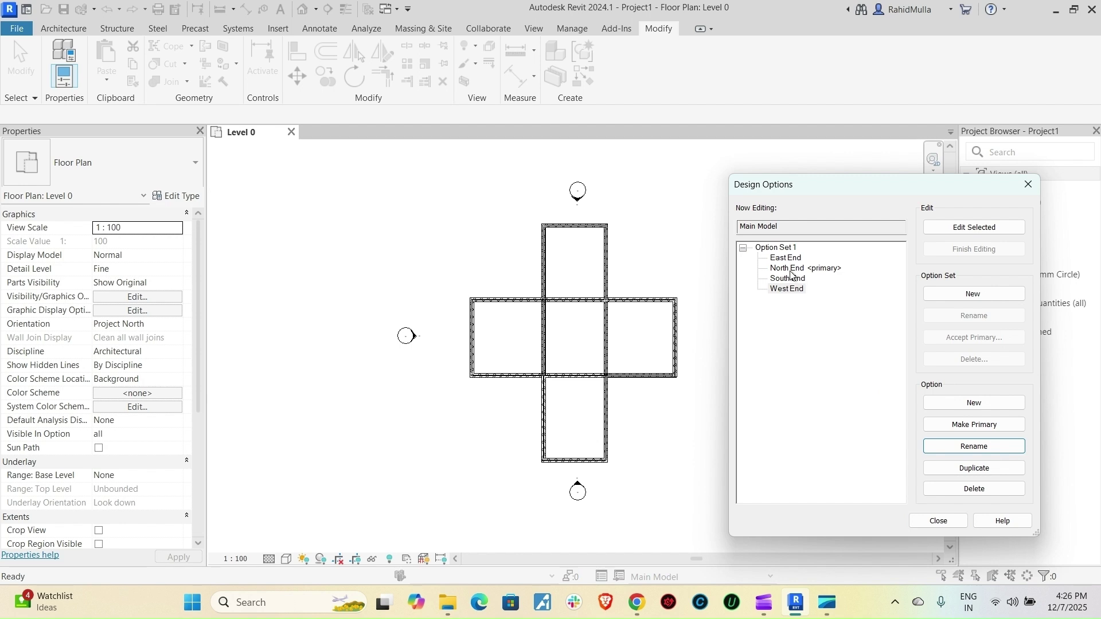
left_click(955, 521)
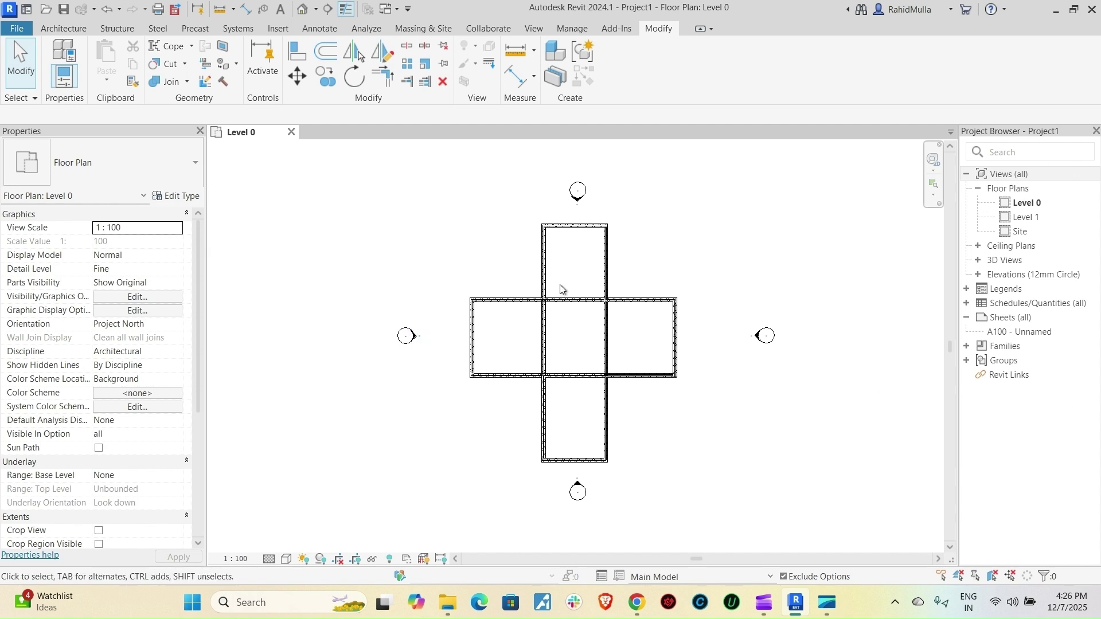
middle_click_drag(582, 345, 597, 339)
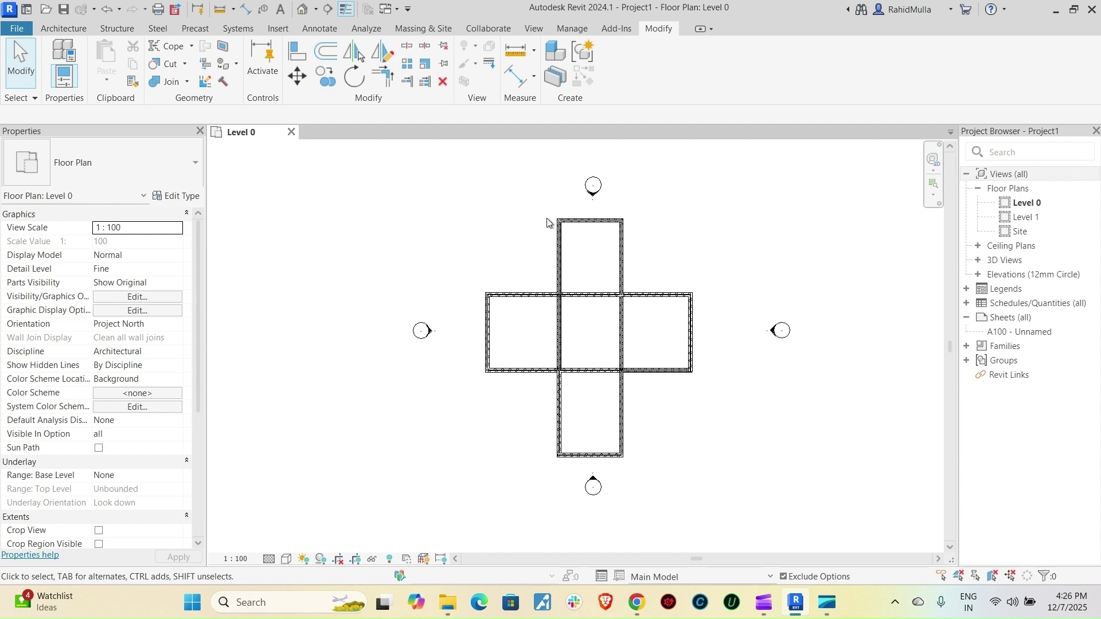
left_click_drag(541, 206, 630, 309)
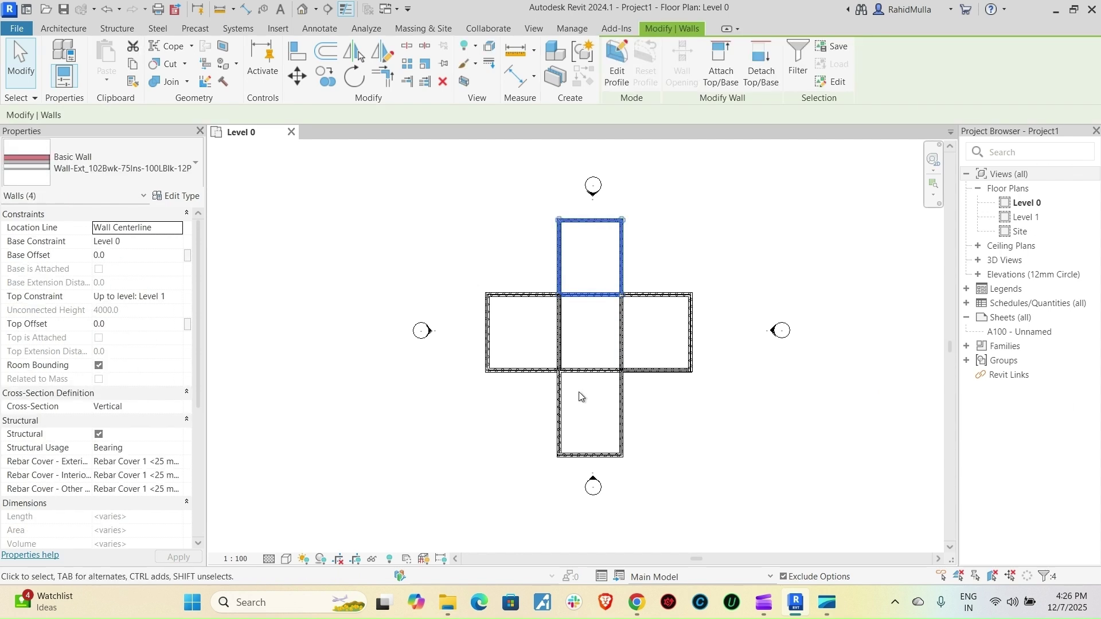
left_click(593, 295, "shift")
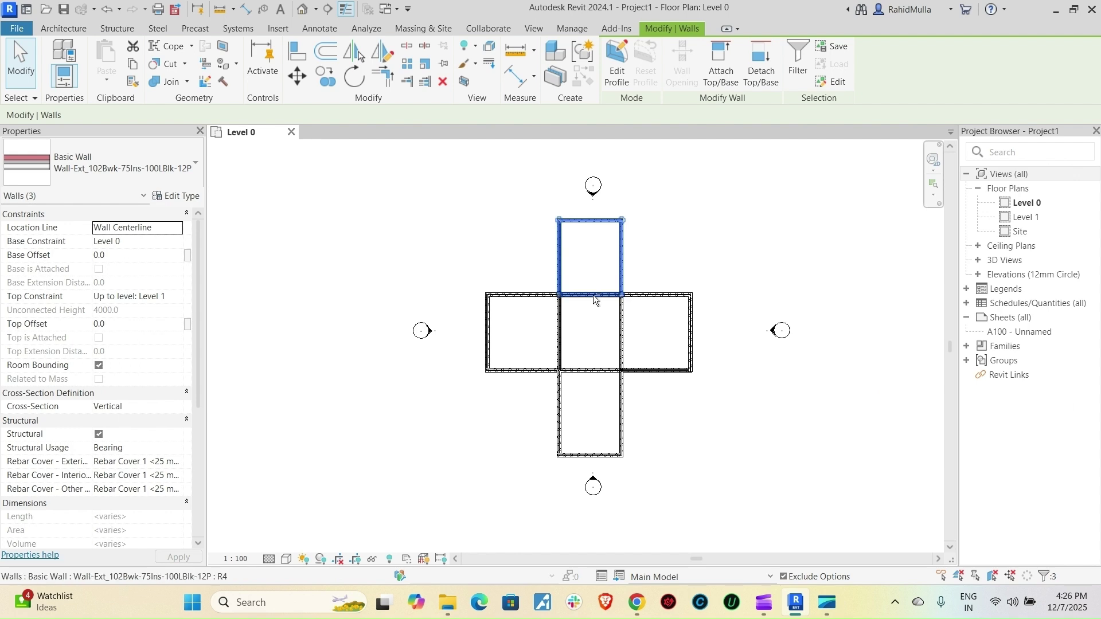
scroll(584, 299, "up", 2)
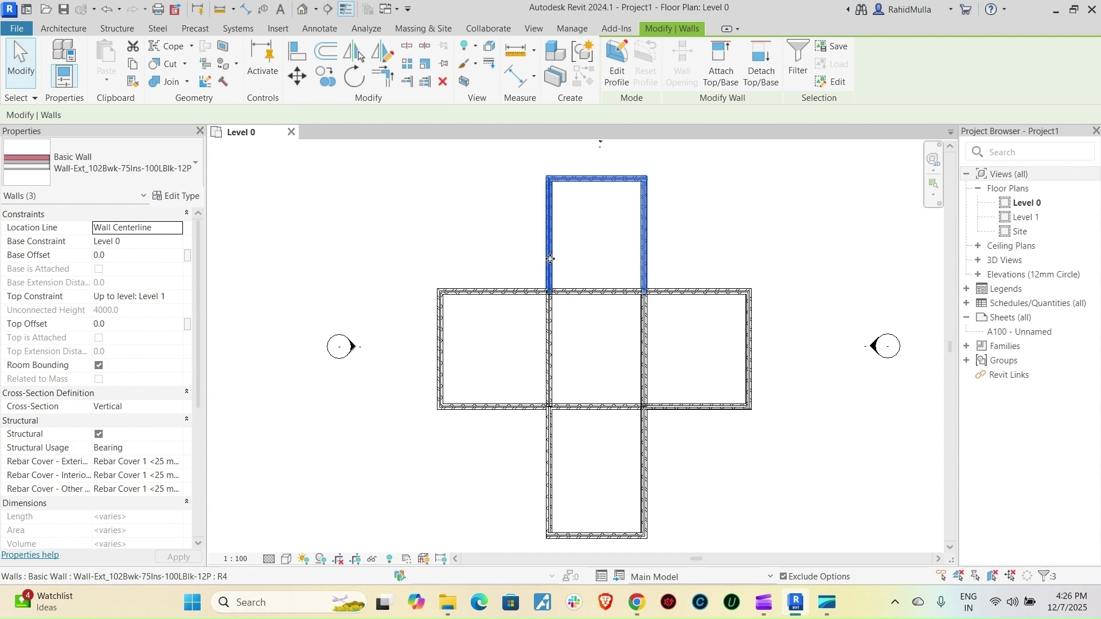
left_click(668, 578)
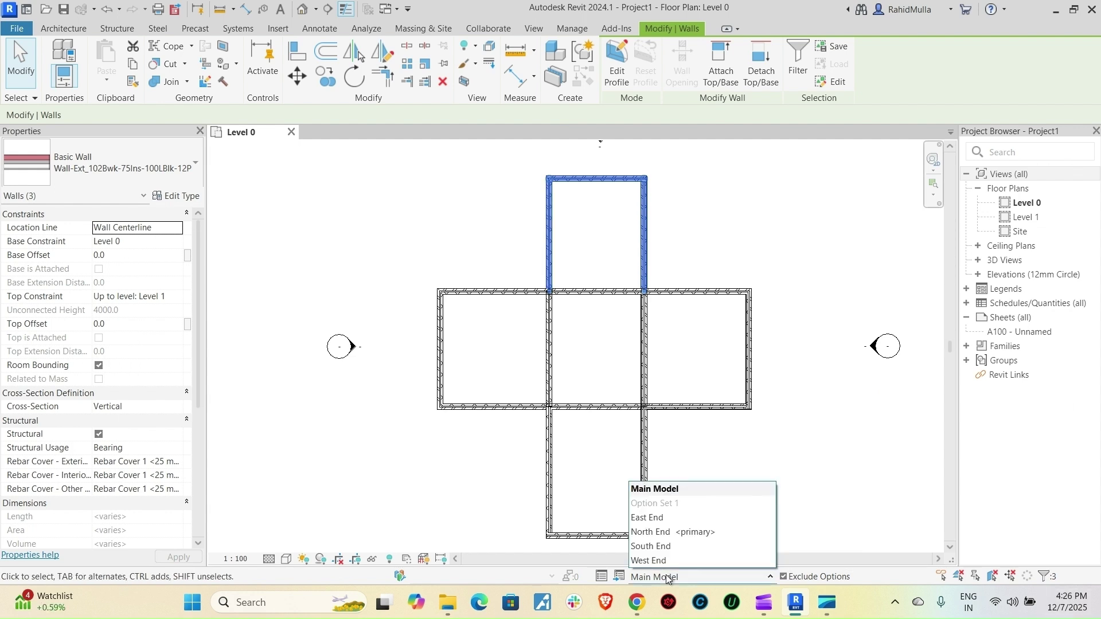
left_click(659, 532)
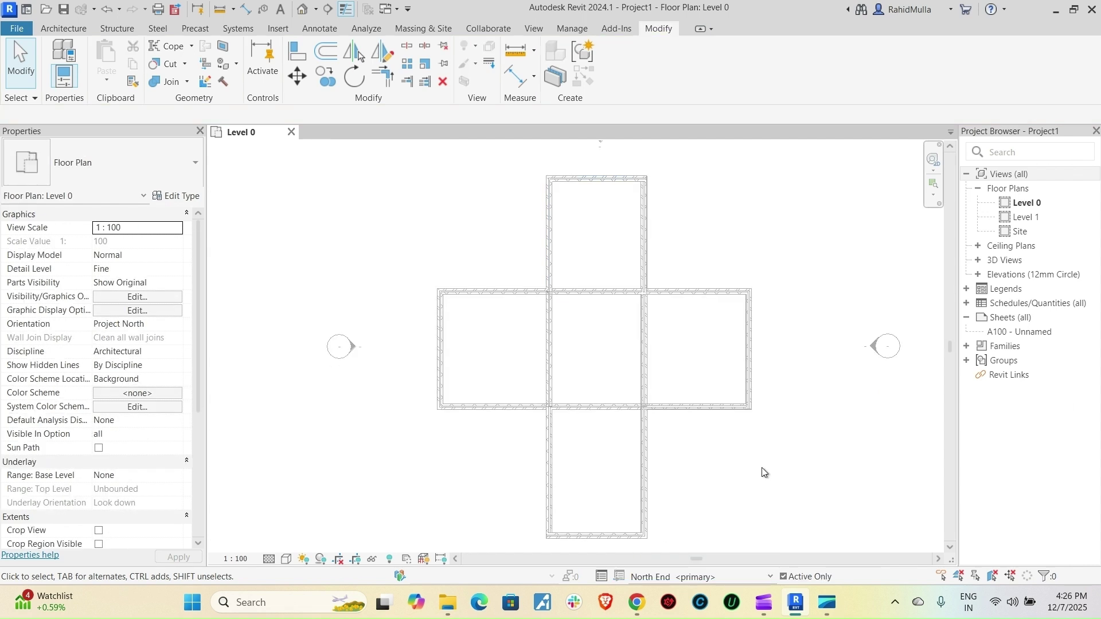
left_click(664, 579)
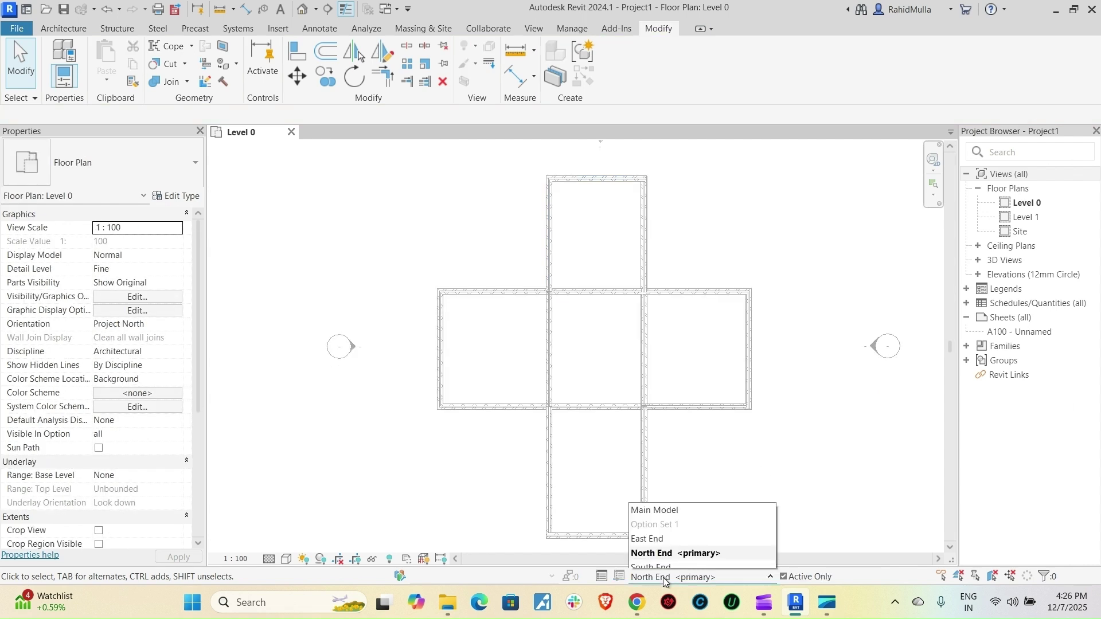
left_click(658, 511)
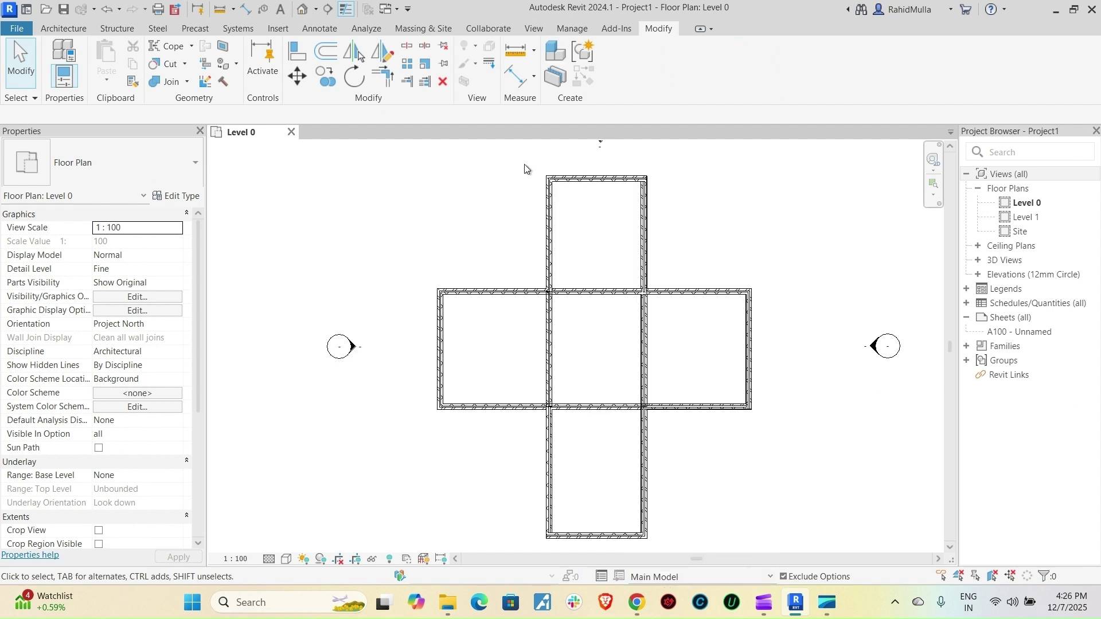
Add the three outer walls of the north wing, without its shared inner wall, to the North End option only.
left_click_drag(525, 164, 688, 415)
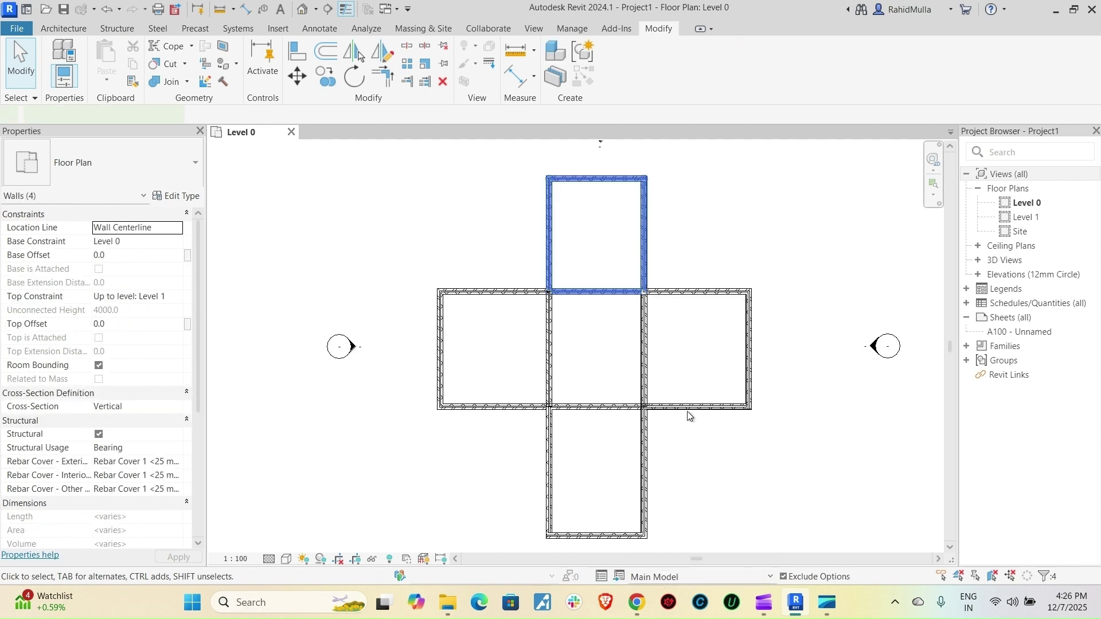
left_click(592, 296, "shift")
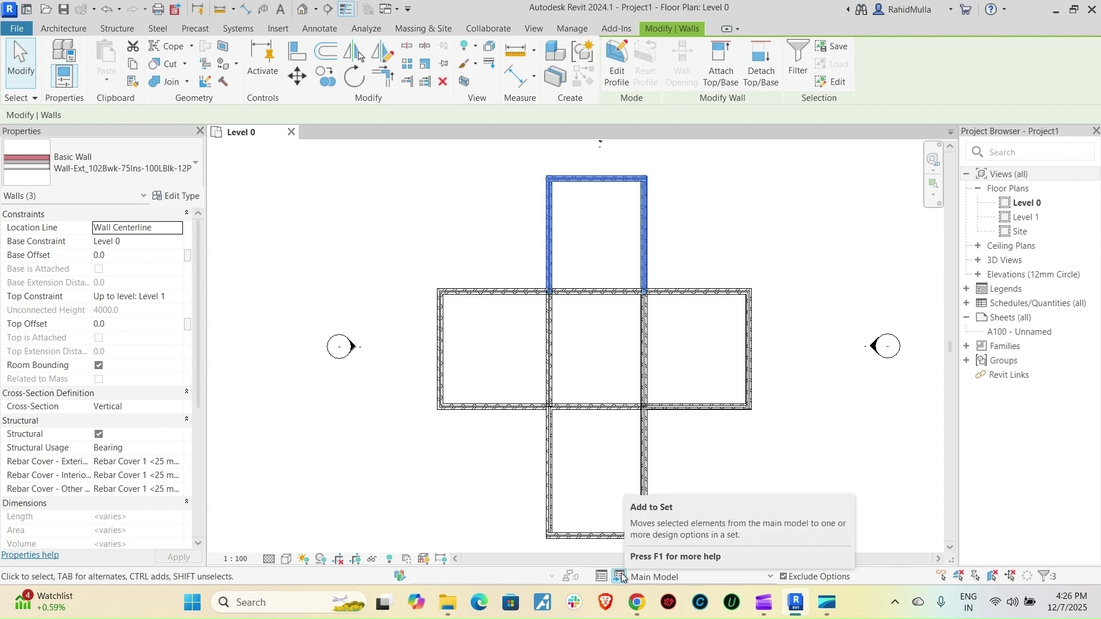
left_click(620, 577)
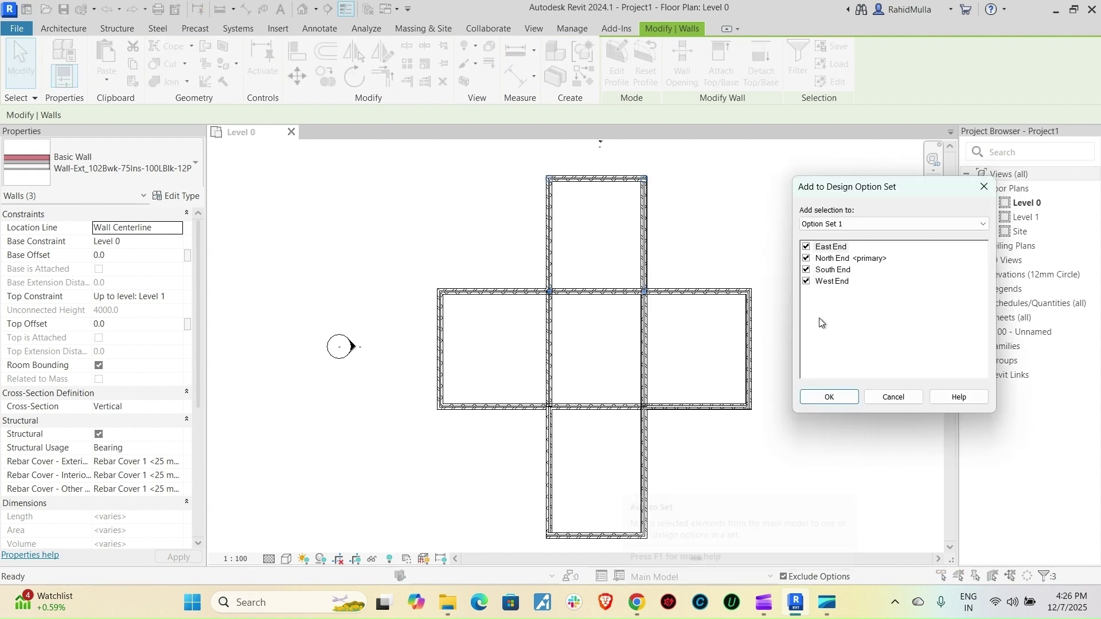
left_click(807, 248)
left_click(807, 259)
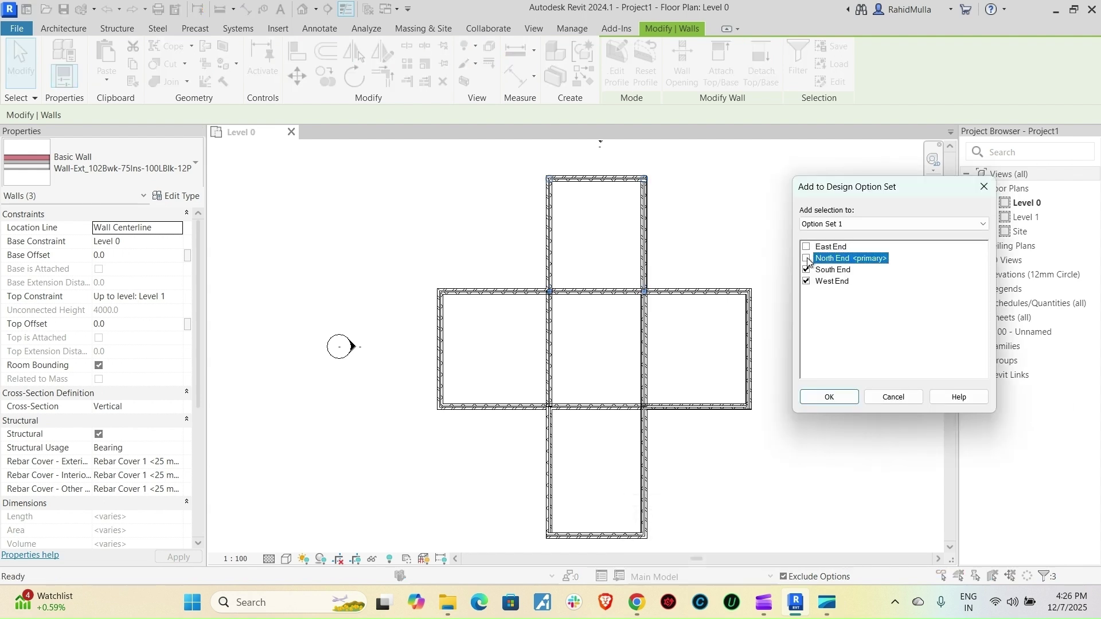
left_click(807, 270)
left_click(807, 282)
left_click(829, 397)
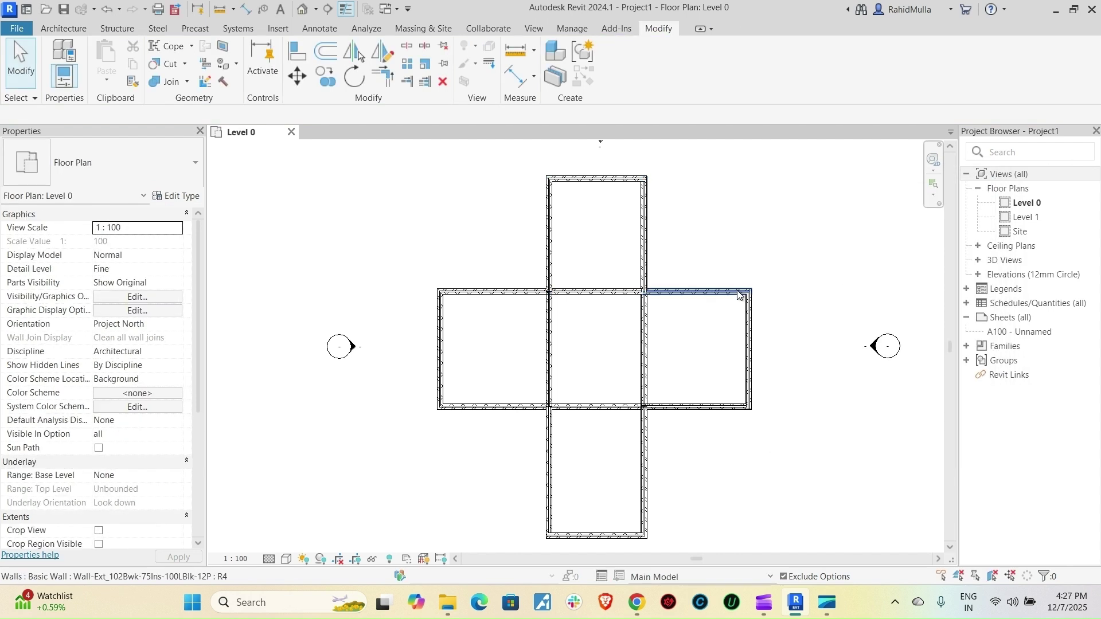
Add the three outer walls of the east wing to the East End option only, unjoining the connected elements.
left_click_drag(781, 452, 710, 268)
left_click(620, 576)
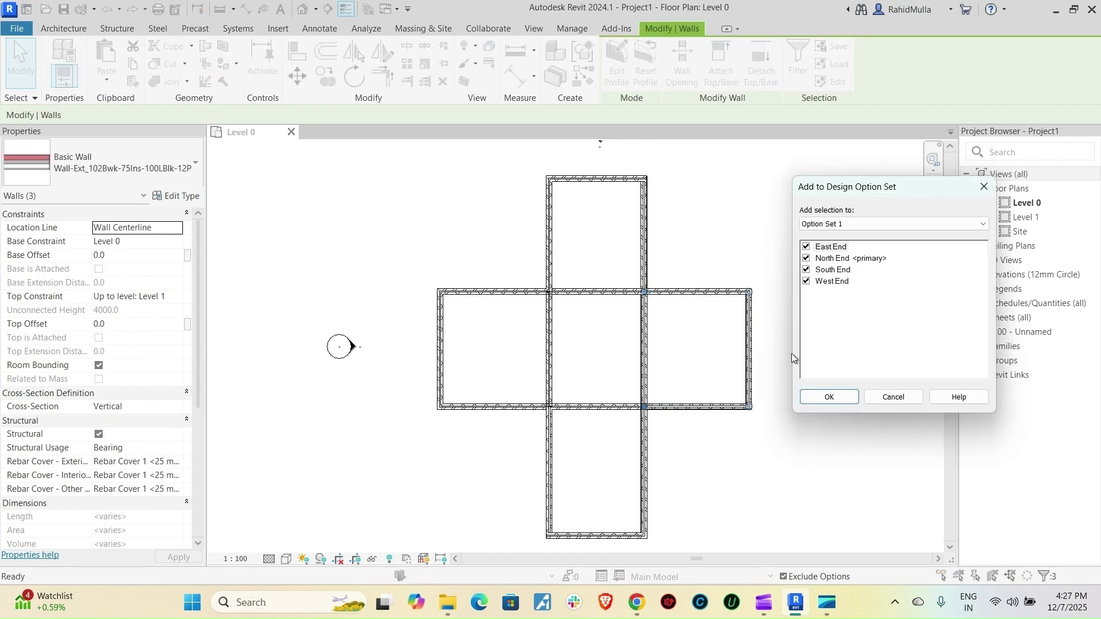
left_click(806, 246)
left_click(806, 259)
left_click(806, 270)
left_click(806, 281)
left_click(806, 247)
key("Return")
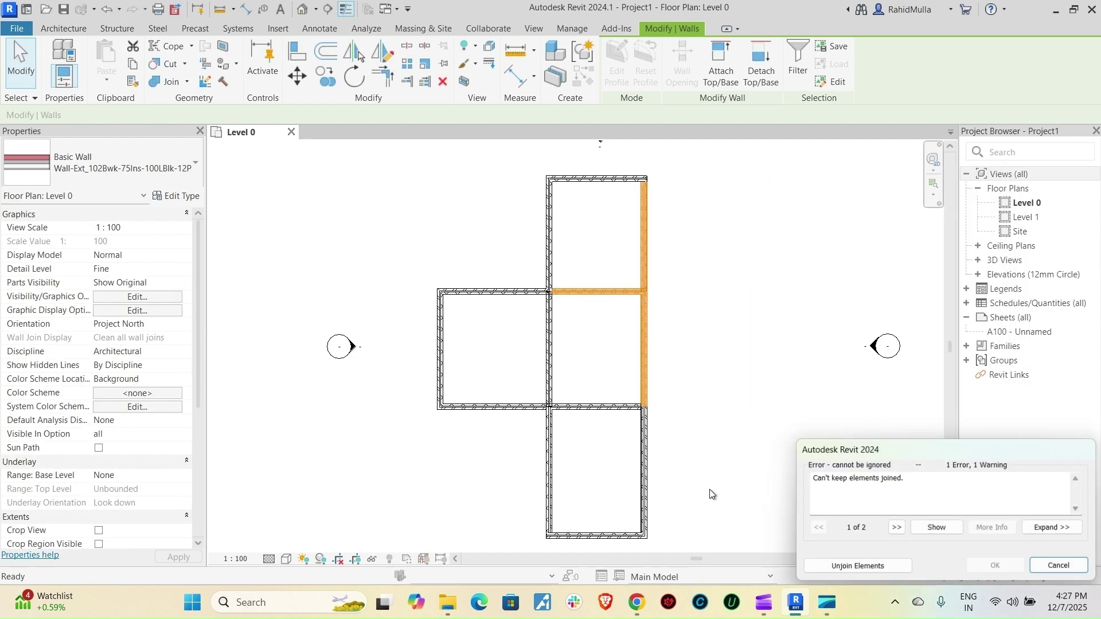
left_click(862, 569)
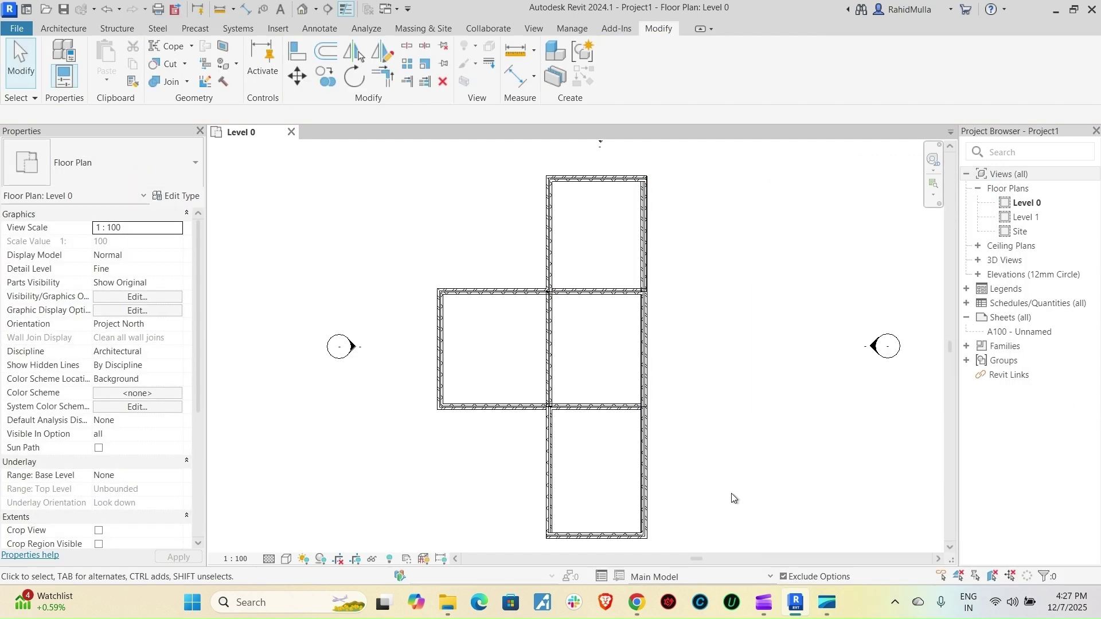
Add the three outer walls of the south wing, without its shared inner wall, to the South End option only.
left_click_drag(732, 494, 529, 466)
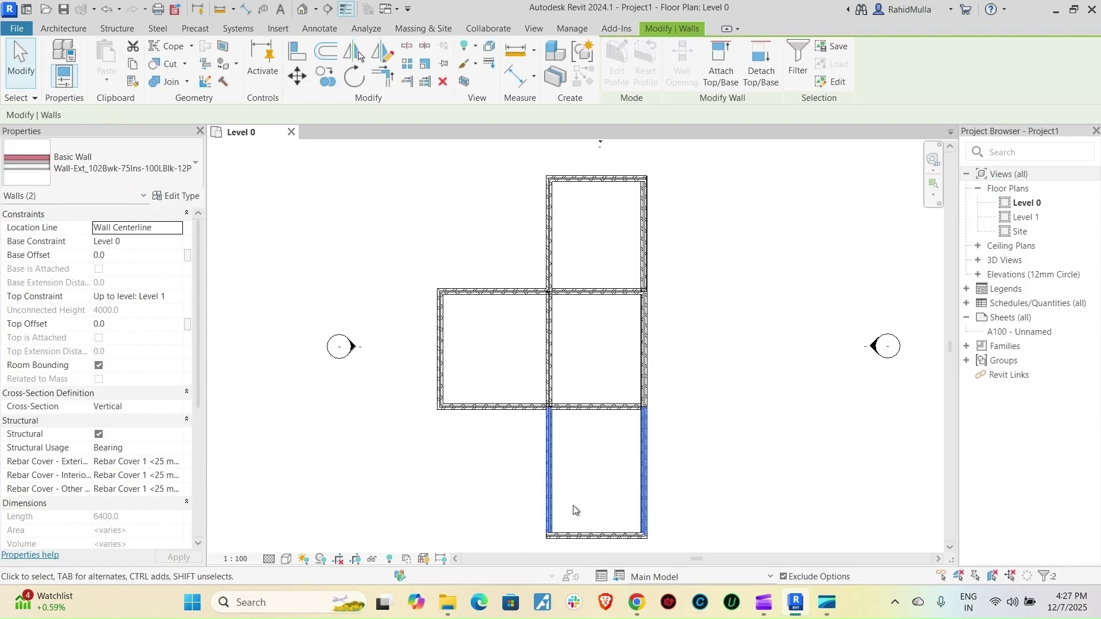
left_click(599, 536, "ctrl")
left_click(623, 577)
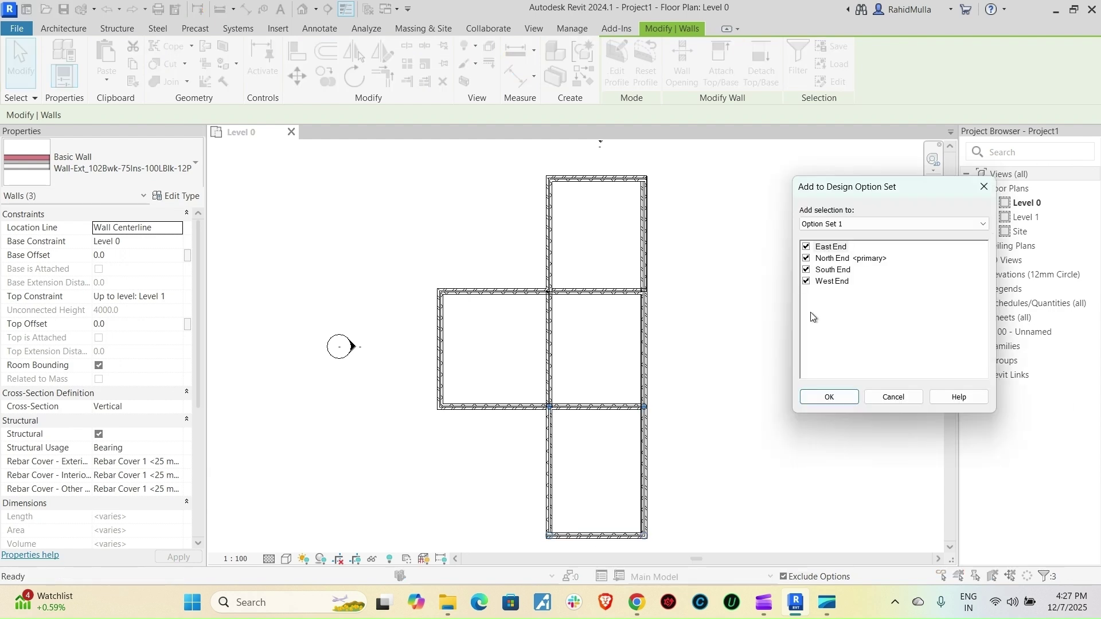
left_click(806, 247)
left_click(807, 259)
left_click(807, 270)
left_click(807, 281)
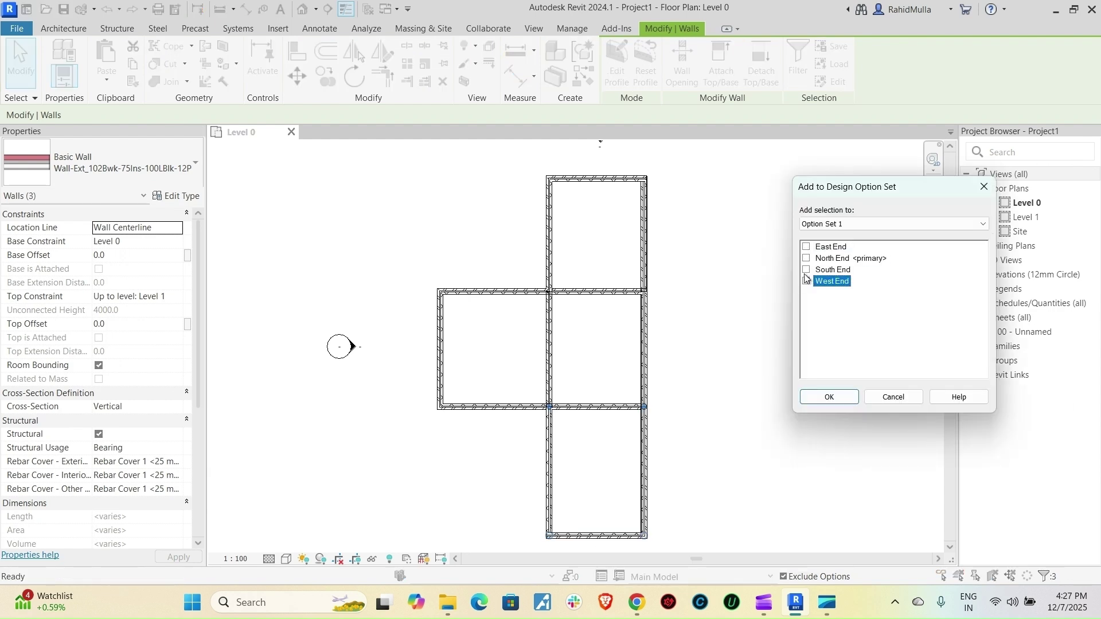
left_click(806, 270)
left_click(829, 397)
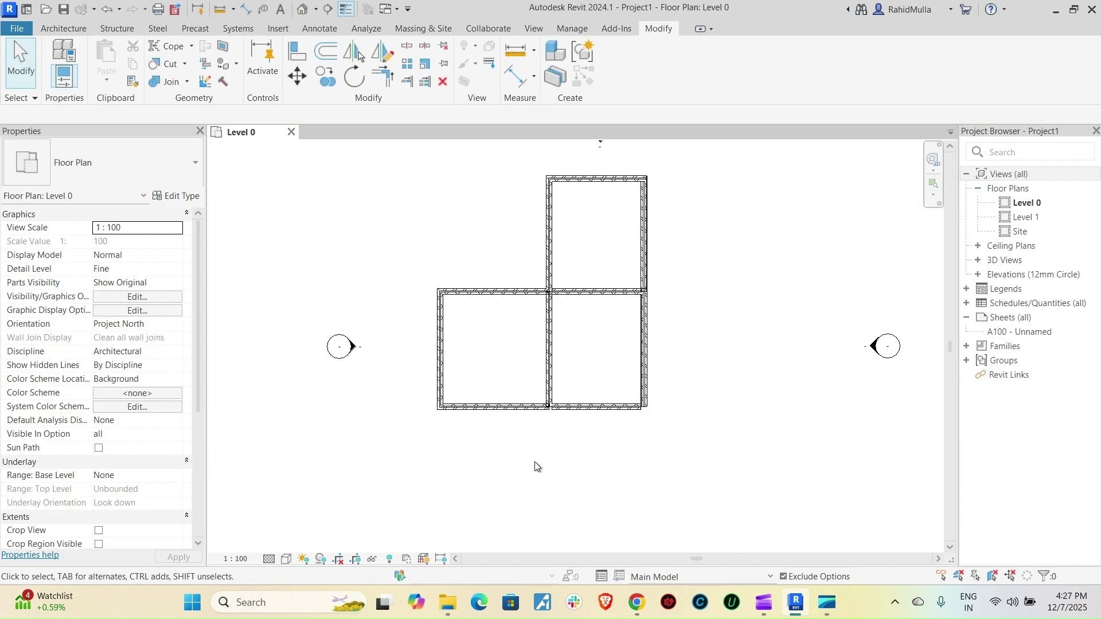
Add the three outer walls of the west wing, without its shared inner wall, to the West End option only.
left_click_drag(536, 466, 434, 249)
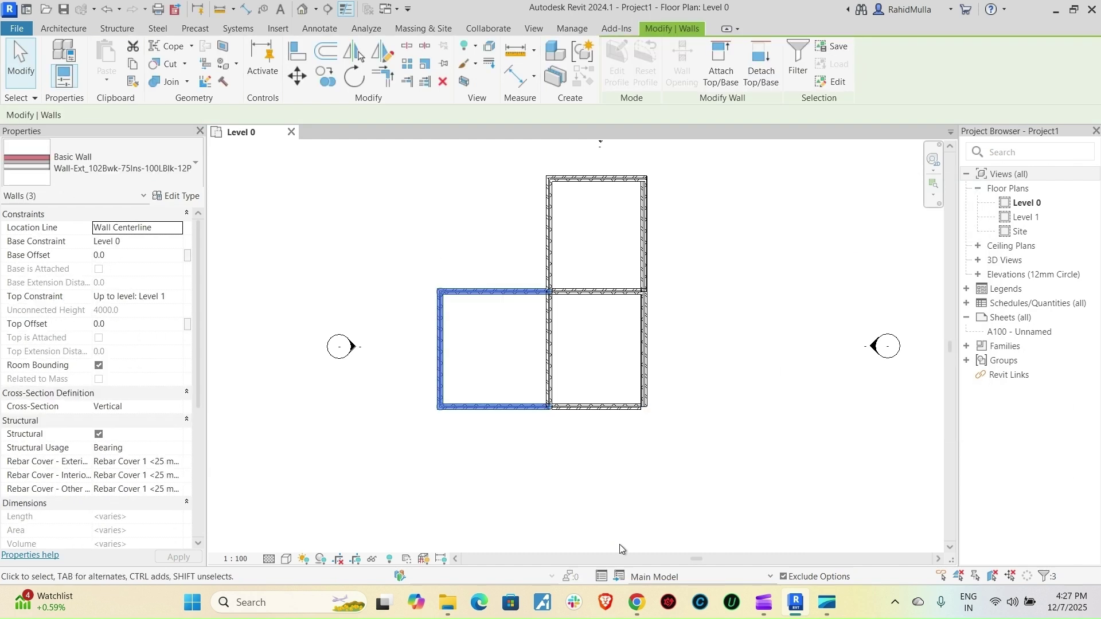
left_click(619, 576)
left_click(807, 247)
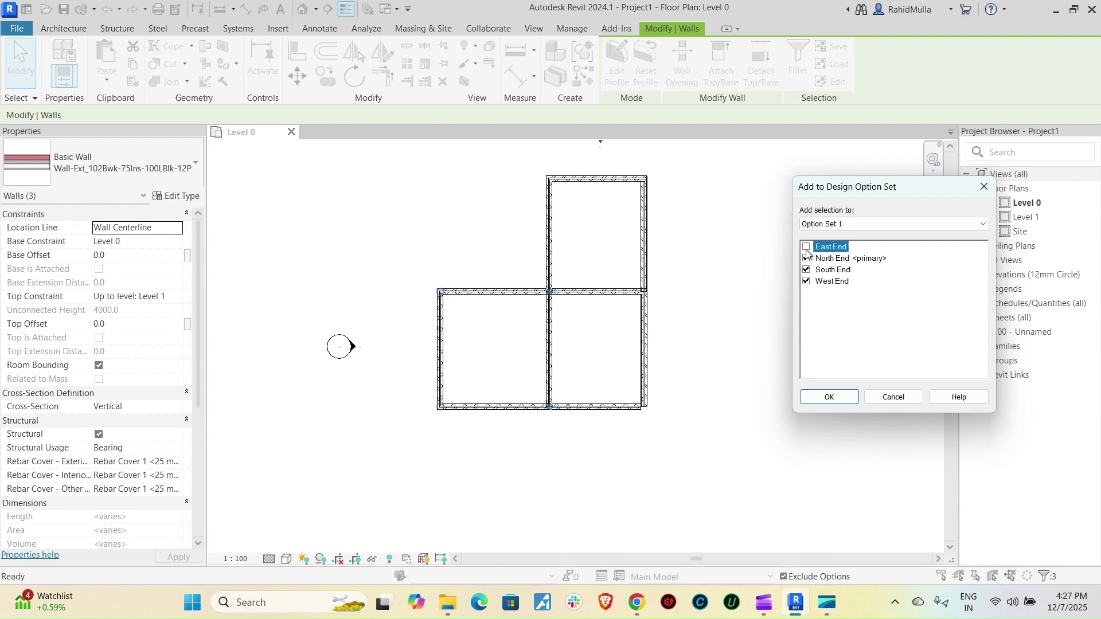
left_click(806, 259)
left_click(807, 270)
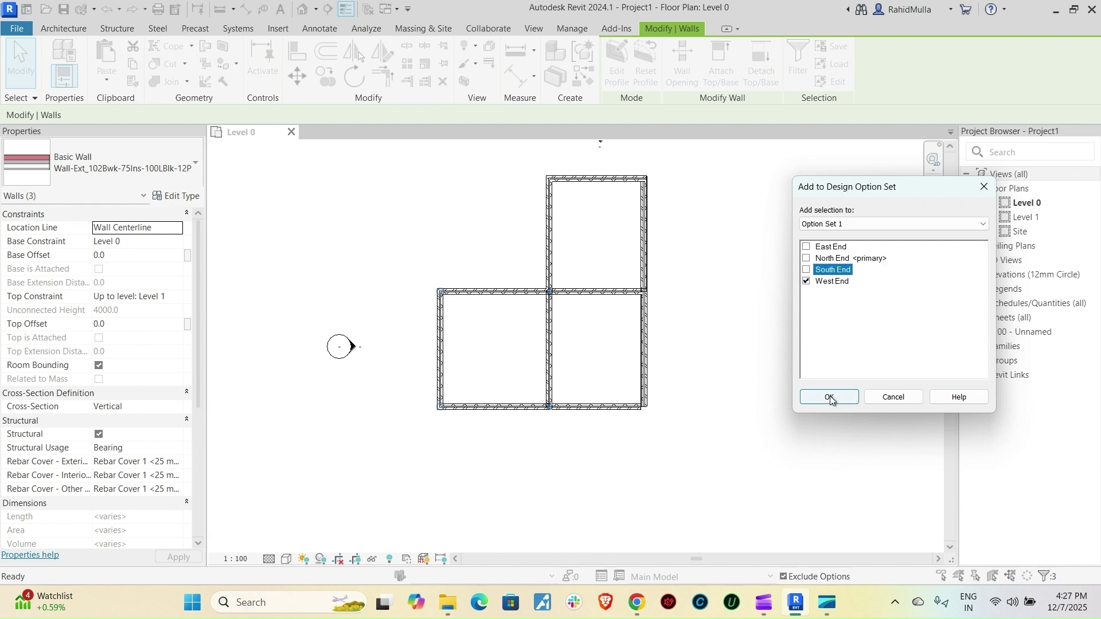
left_click(830, 396)
Set East End and after it West End as the primary design option to preview each wing in the plan.
middle_click_drag(710, 401, 700, 409)
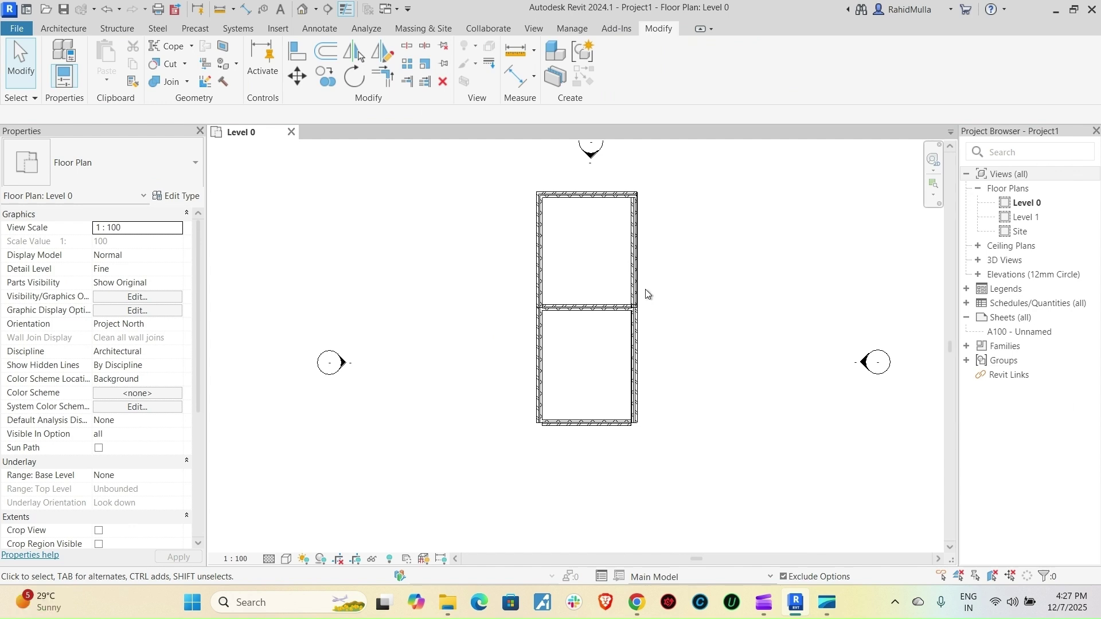
left_click(620, 573)
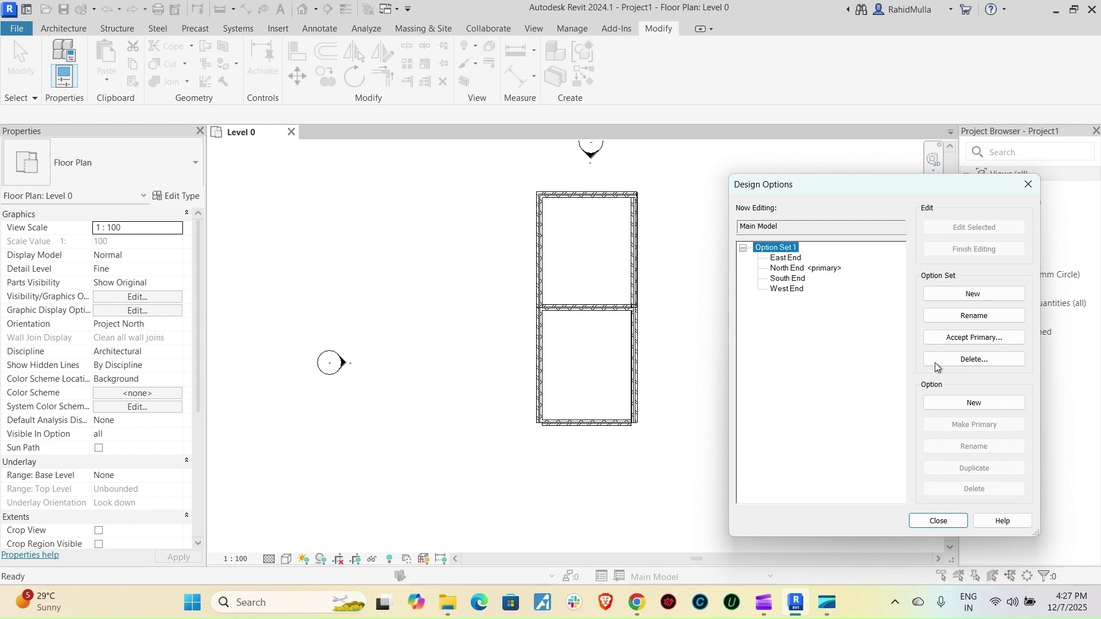
left_click(810, 269)
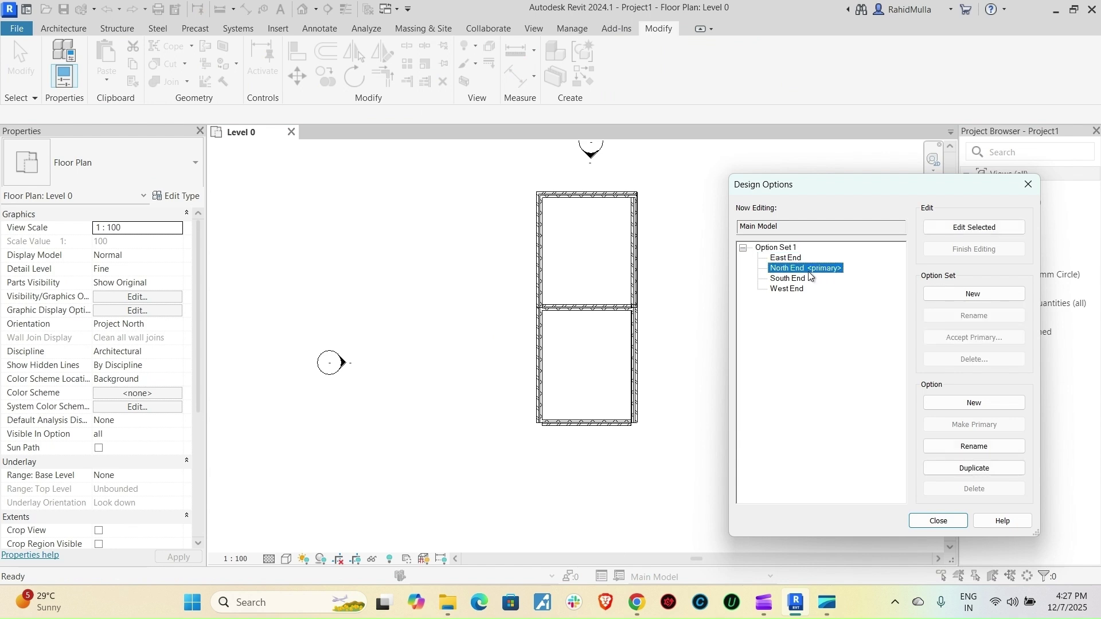
left_click(798, 260)
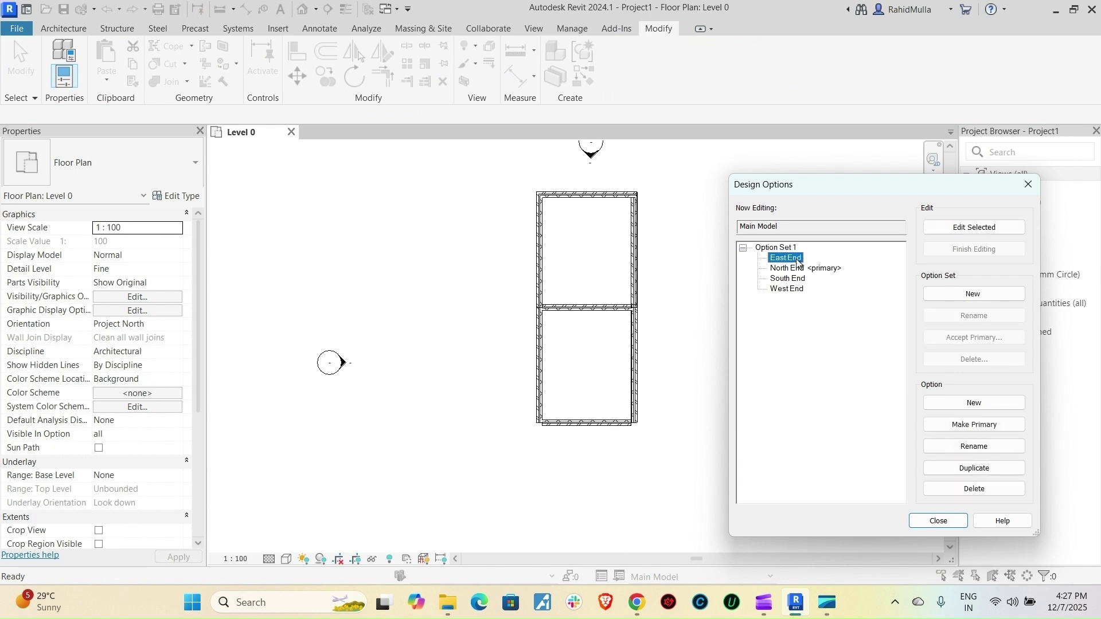
left_click(976, 425)
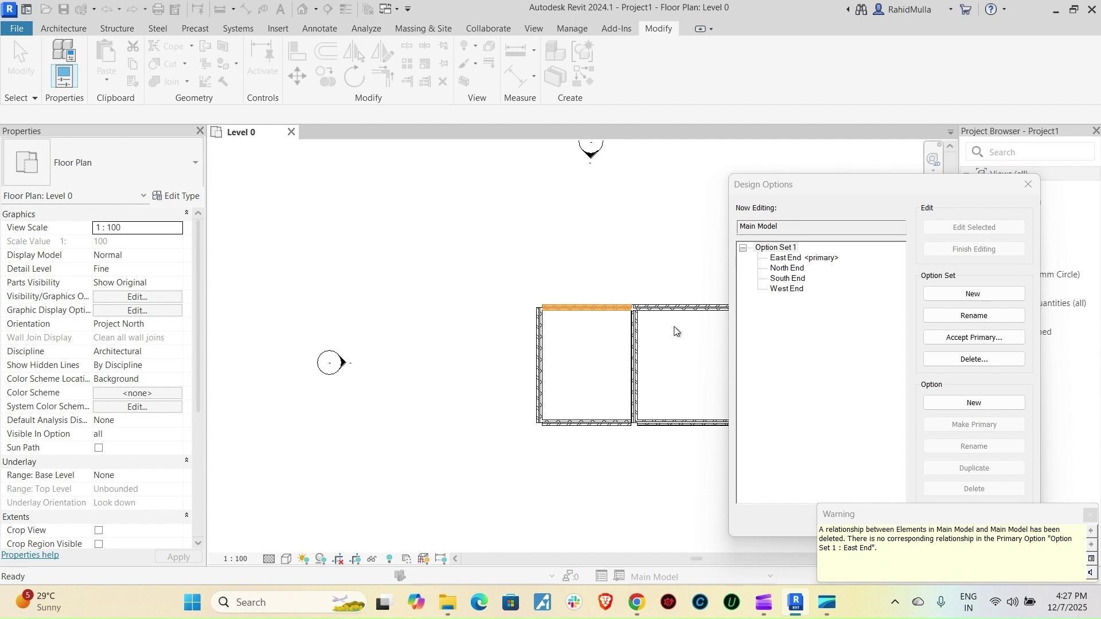
left_click(784, 290)
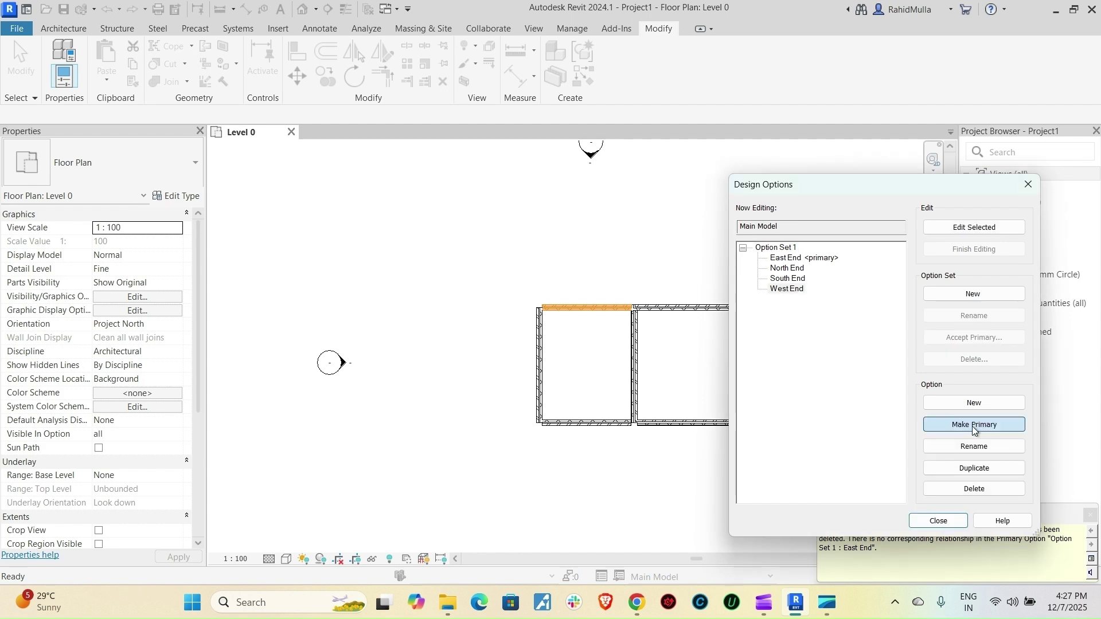
left_click(973, 425)
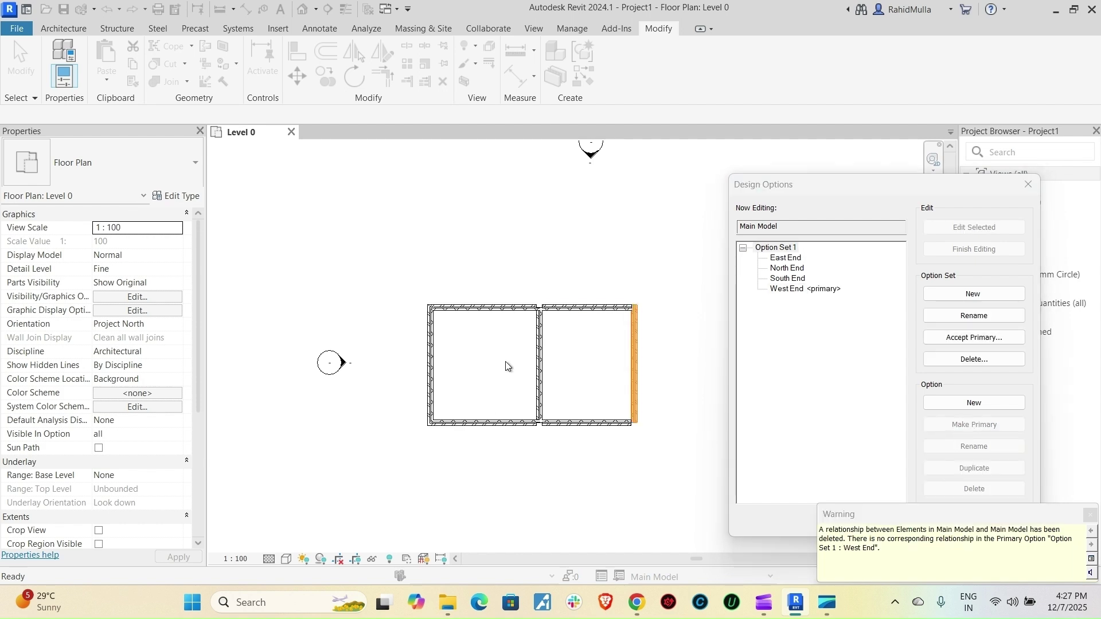
Make North End the primary option again and close the design options manager.
left_click(787, 268)
left_click(983, 426)
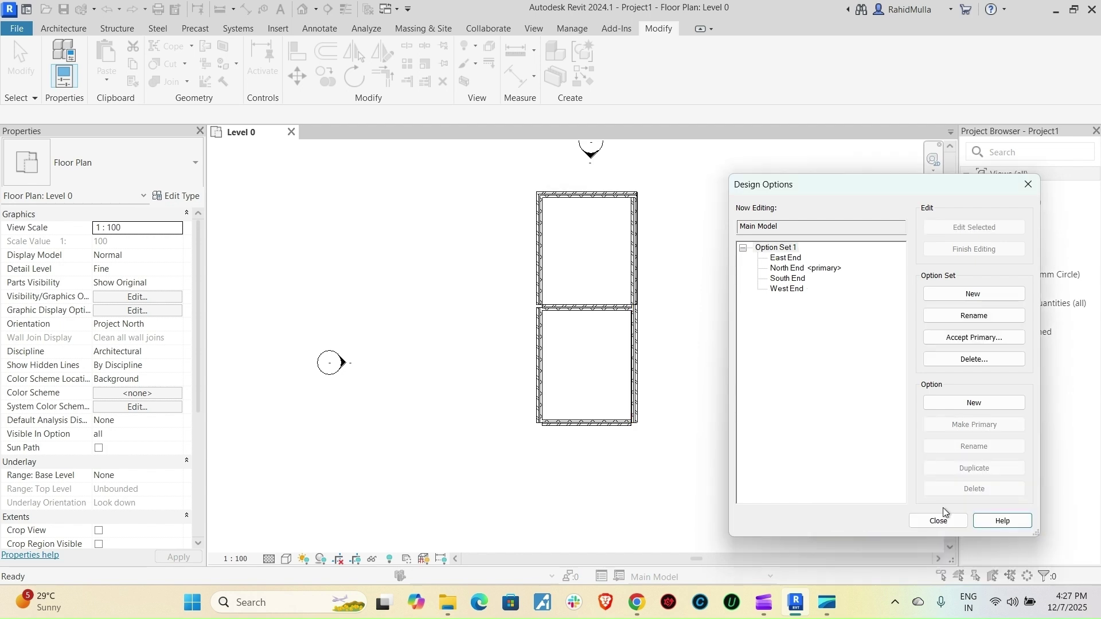
left_click(941, 520)
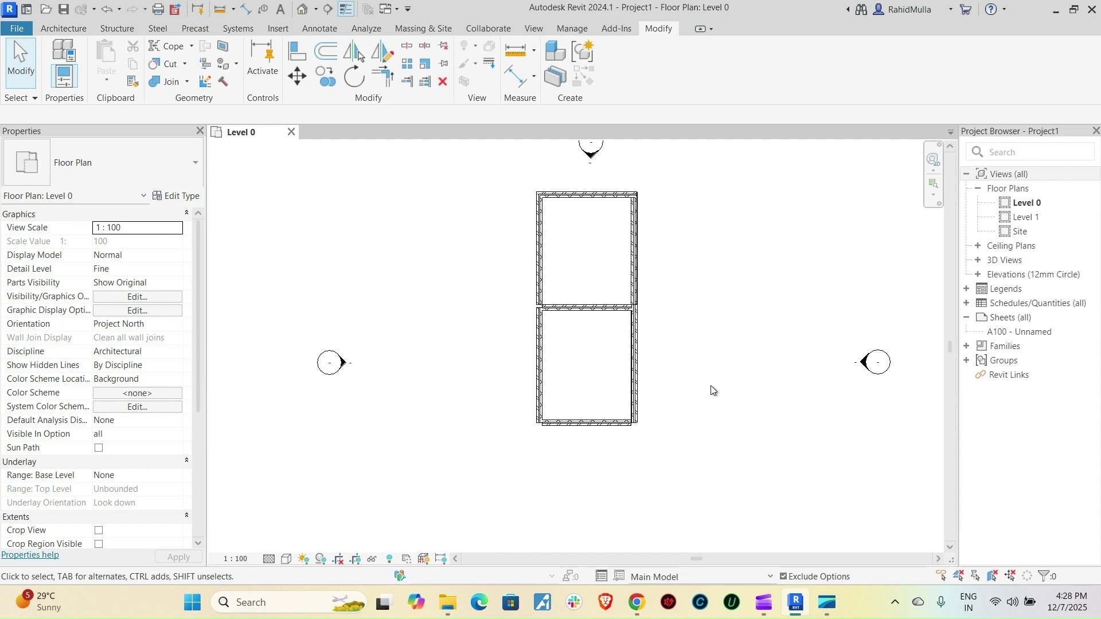
Open the default 3D view and orbit the model to an oblique view from above.
left_click(304, 14)
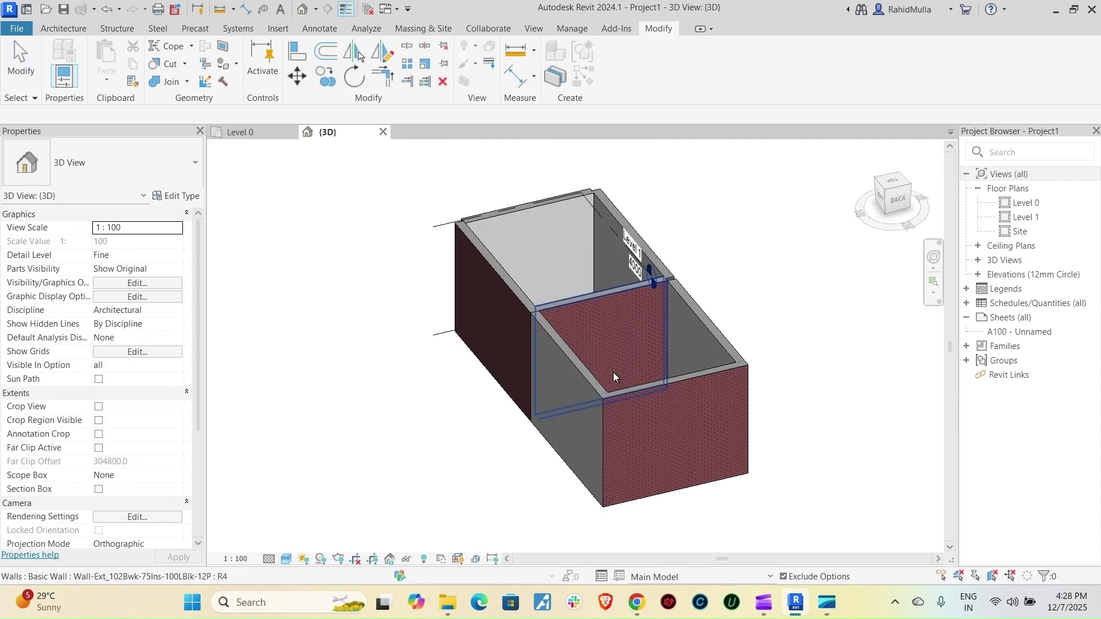
middle_click_drag(766, 313, 498, 278, "shift")
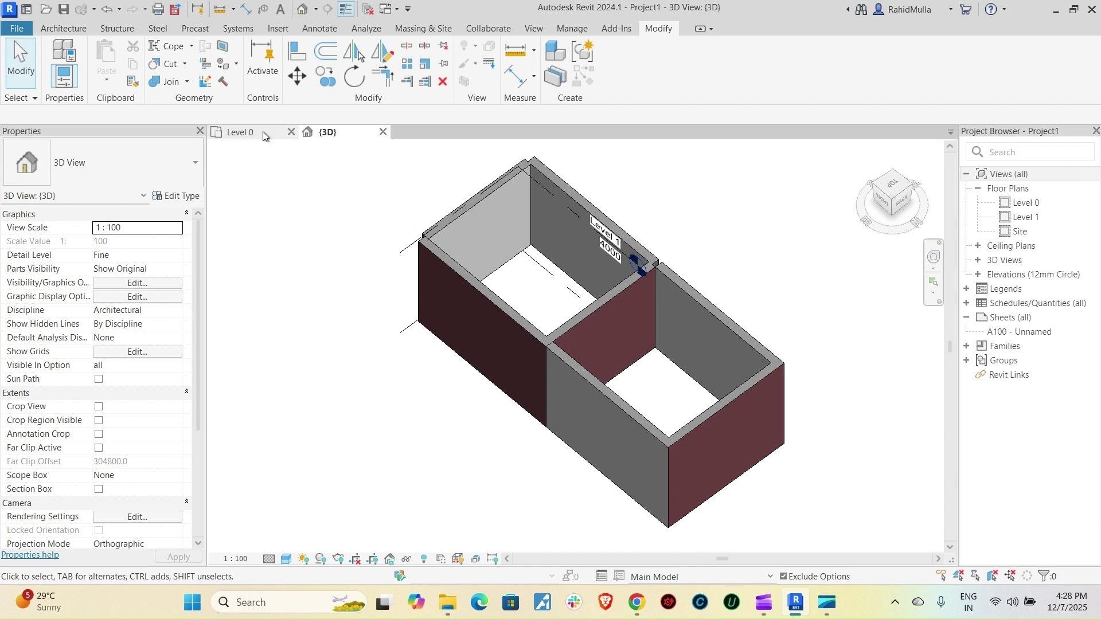
scroll(790, 251, "down", 3)
middle_click_drag(789, 251, 816, 247, "shift")
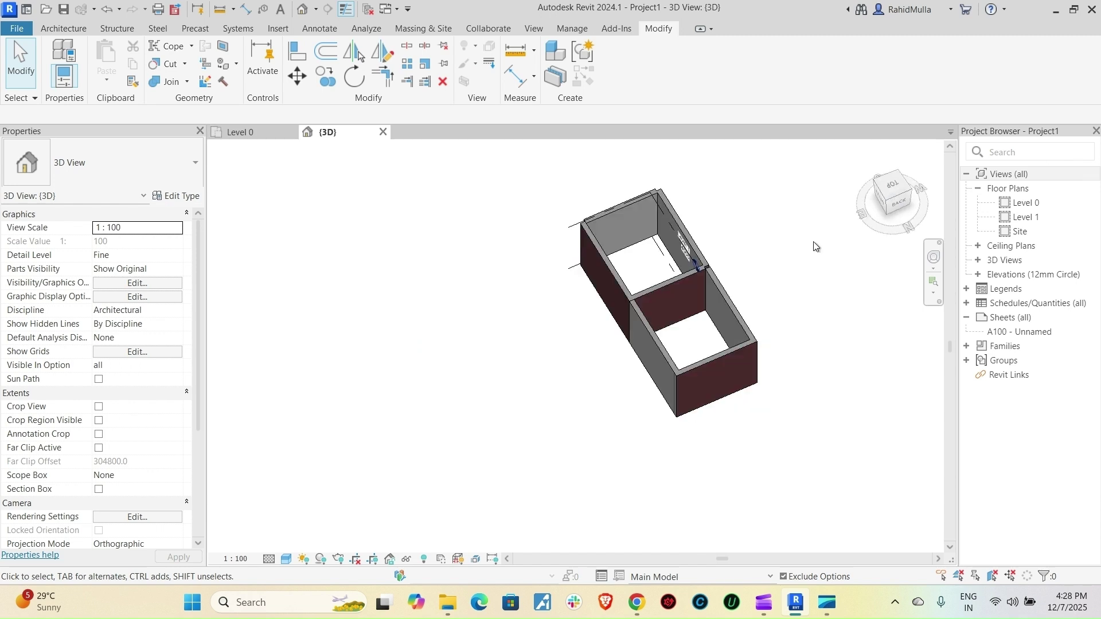
Create three additional 3D views by plain duplication, two from the default 3D view and one from its first copy.
left_click(979, 260)
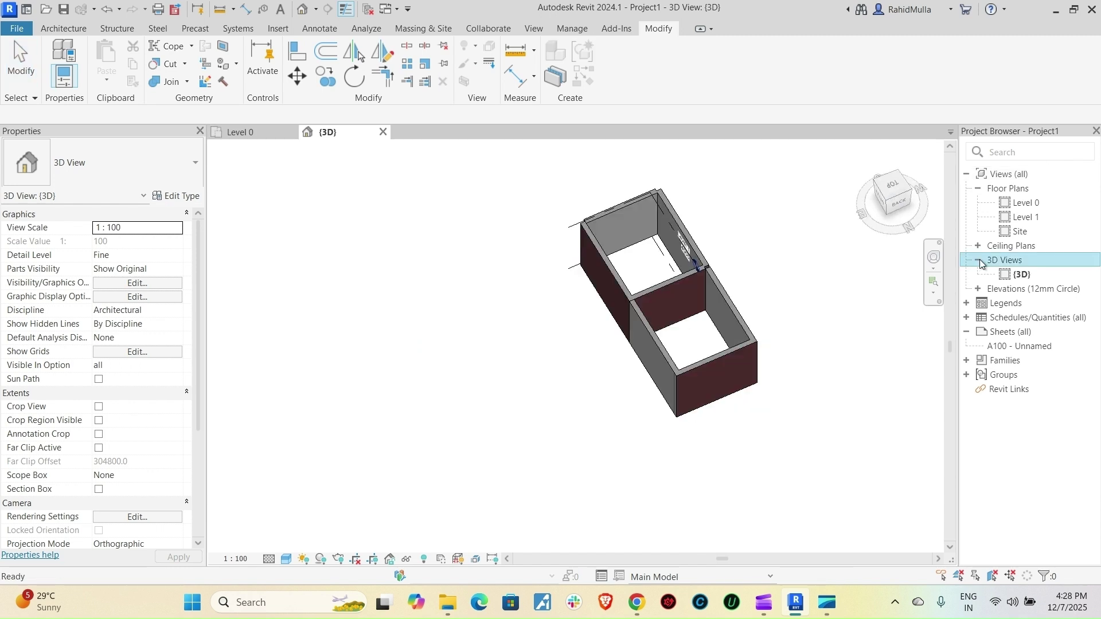
left_click(1022, 275)
right_click(1020, 277)
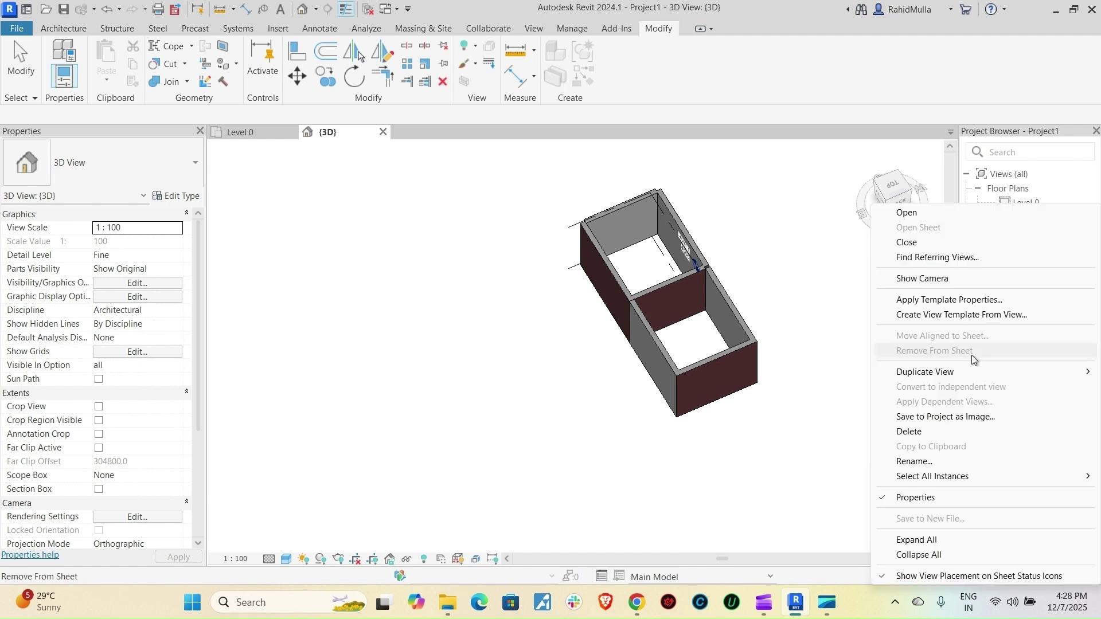
mouse_move(947, 371)
left_click(813, 373)
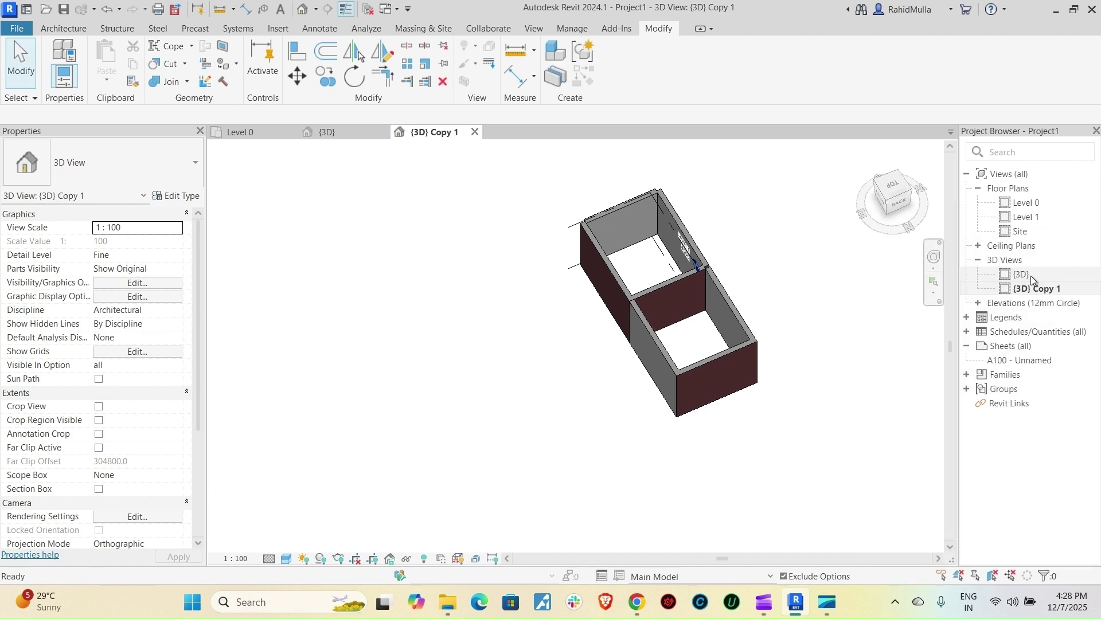
right_click(1030, 278)
mouse_move(943, 376)
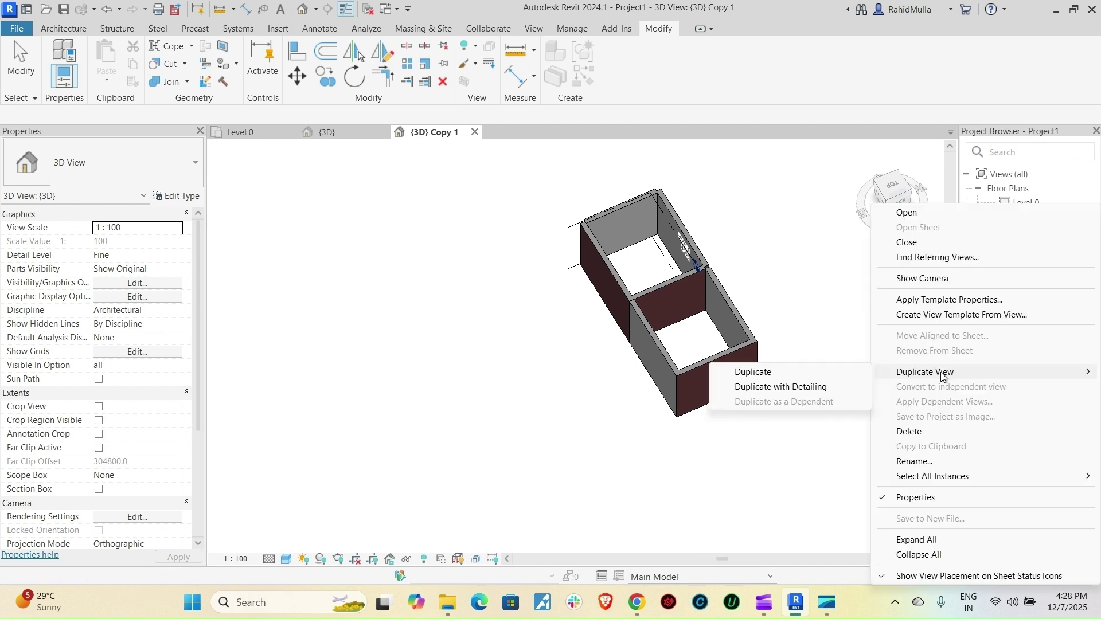
left_click(852, 373)
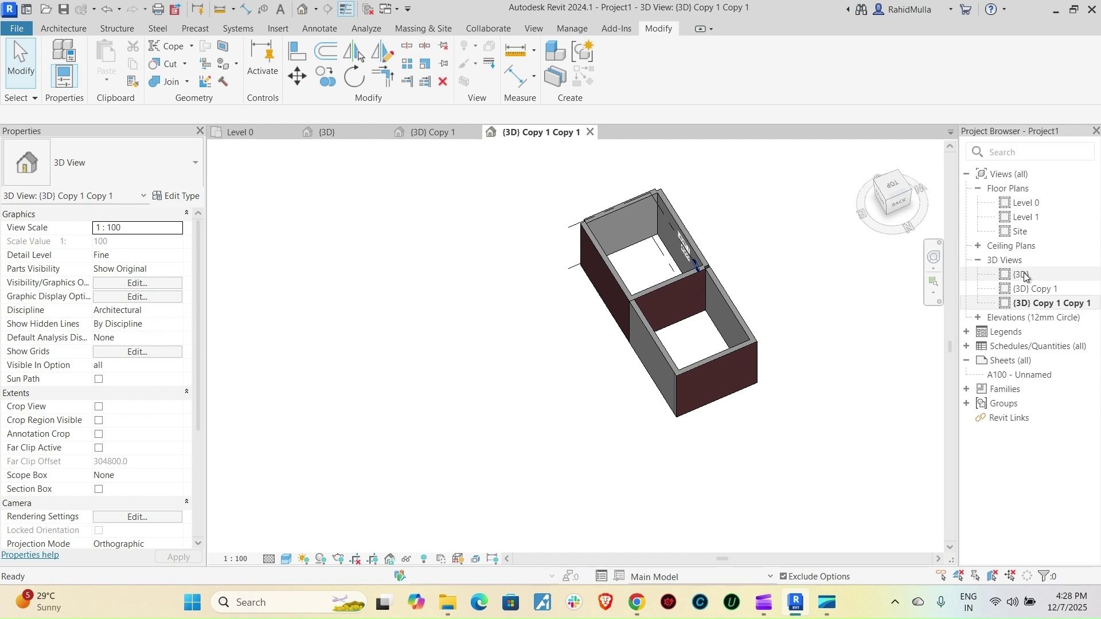
right_click(1026, 275)
mouse_move(916, 376)
left_click(808, 375)
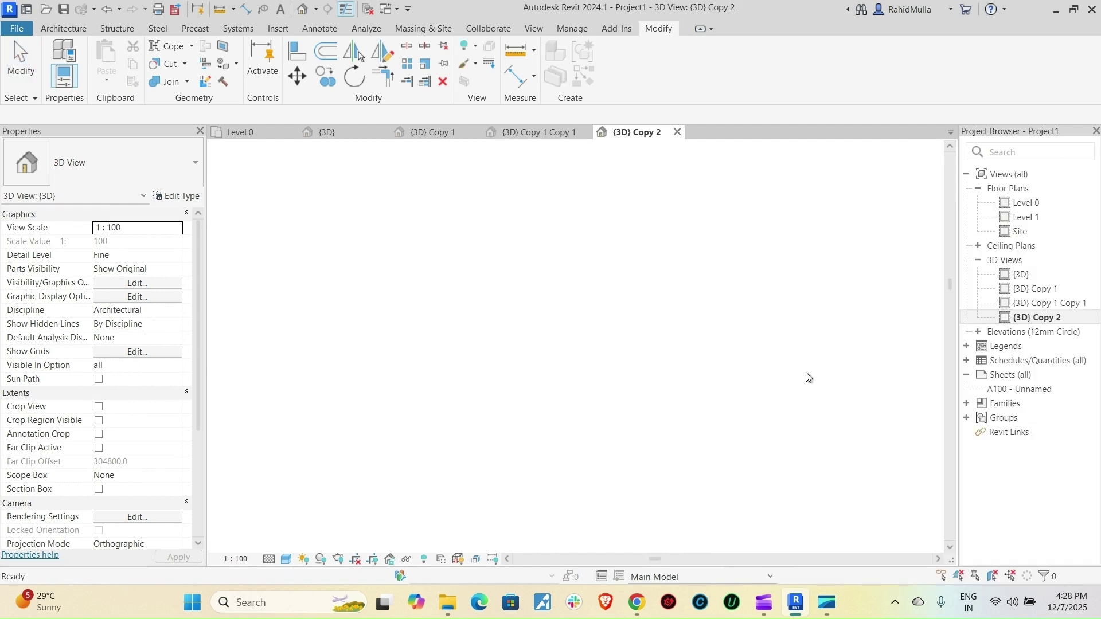
left_click(1018, 278)
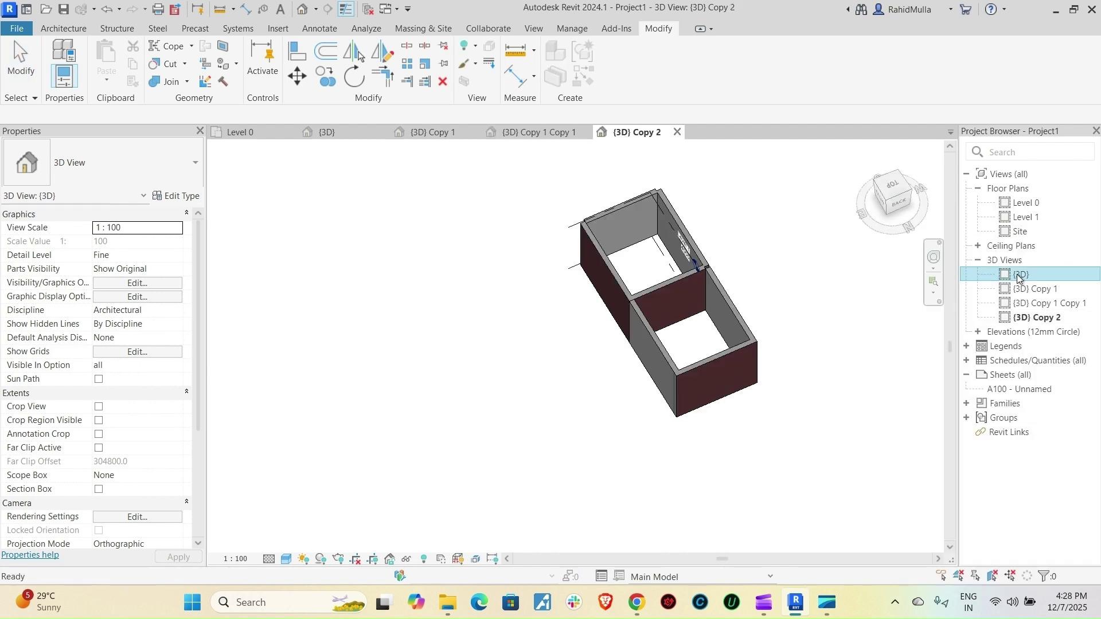
right_click(1018, 278)
mouse_move(937, 373)
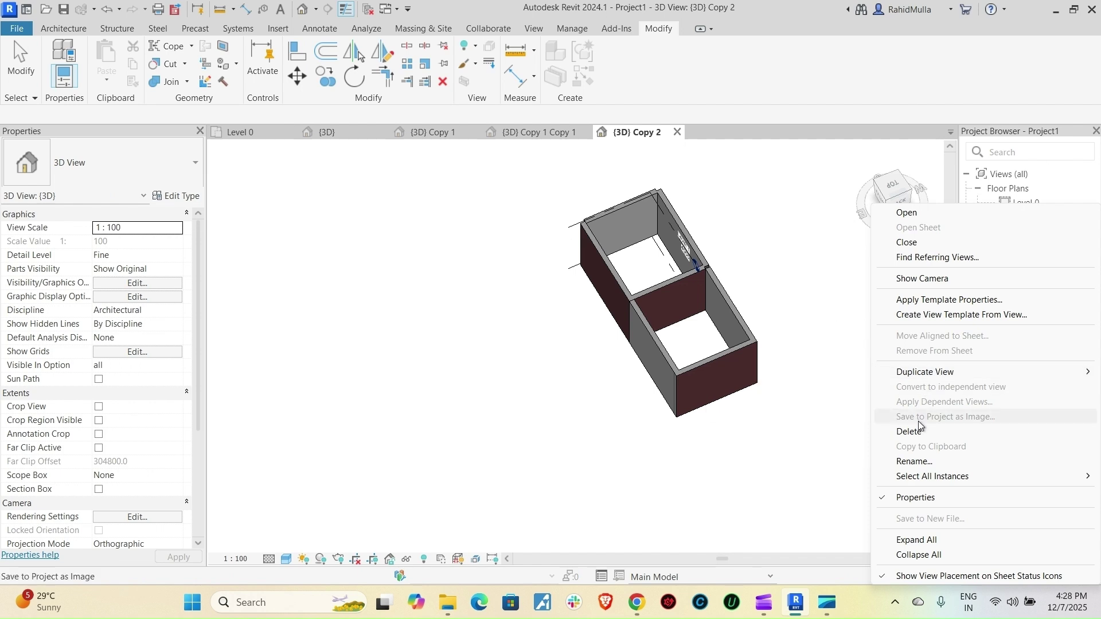
left_click(840, 310)
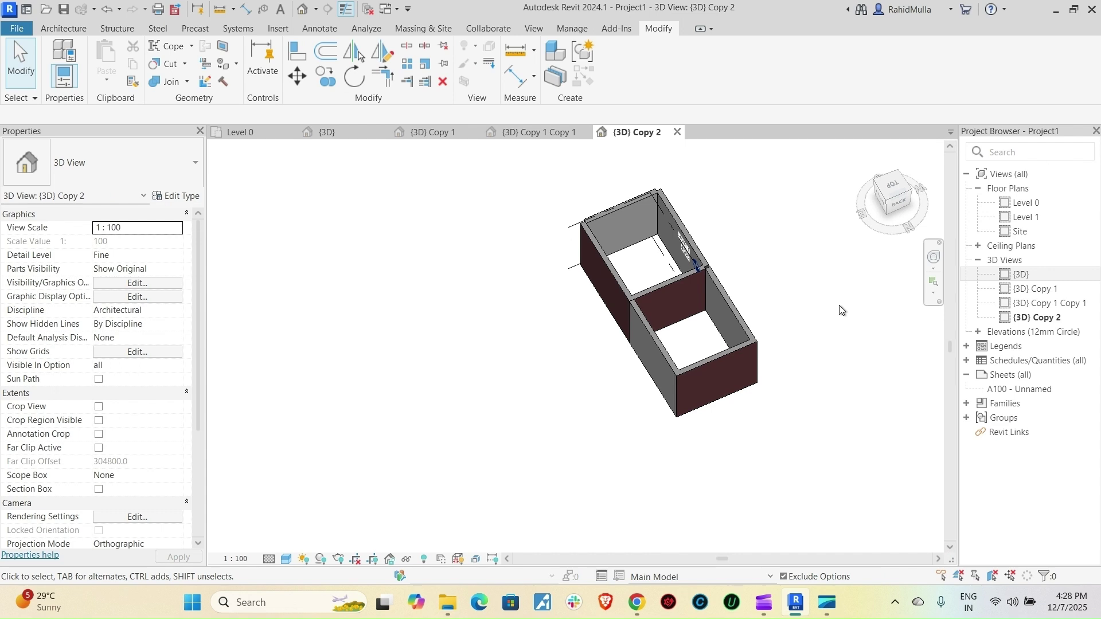
Rename the default {3D} view as North End.
left_click(1033, 275)
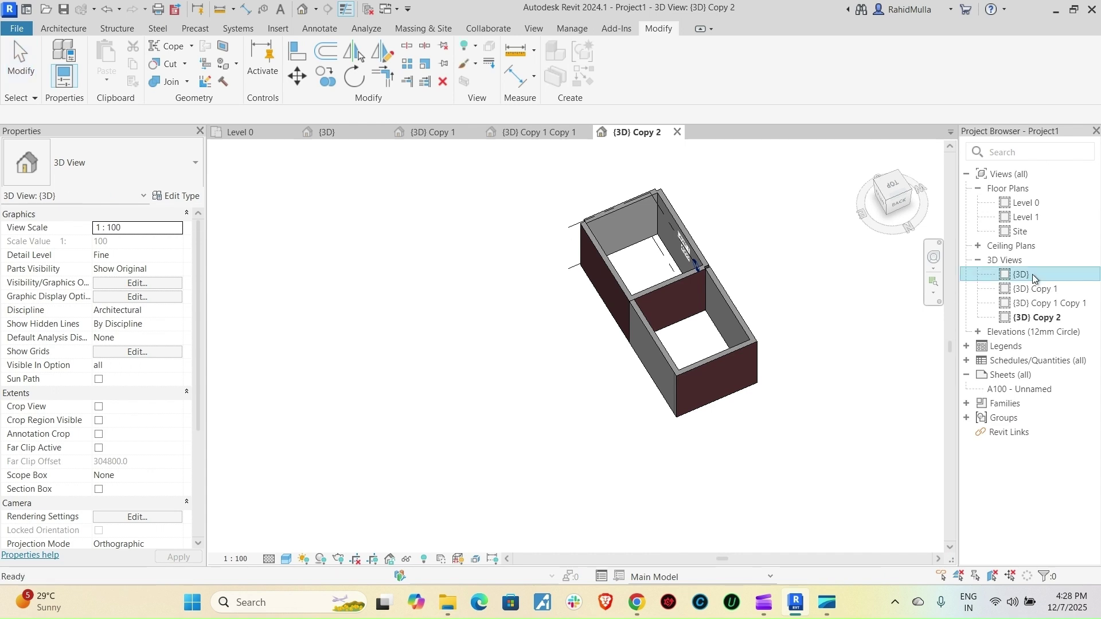
left_click(1032, 274)
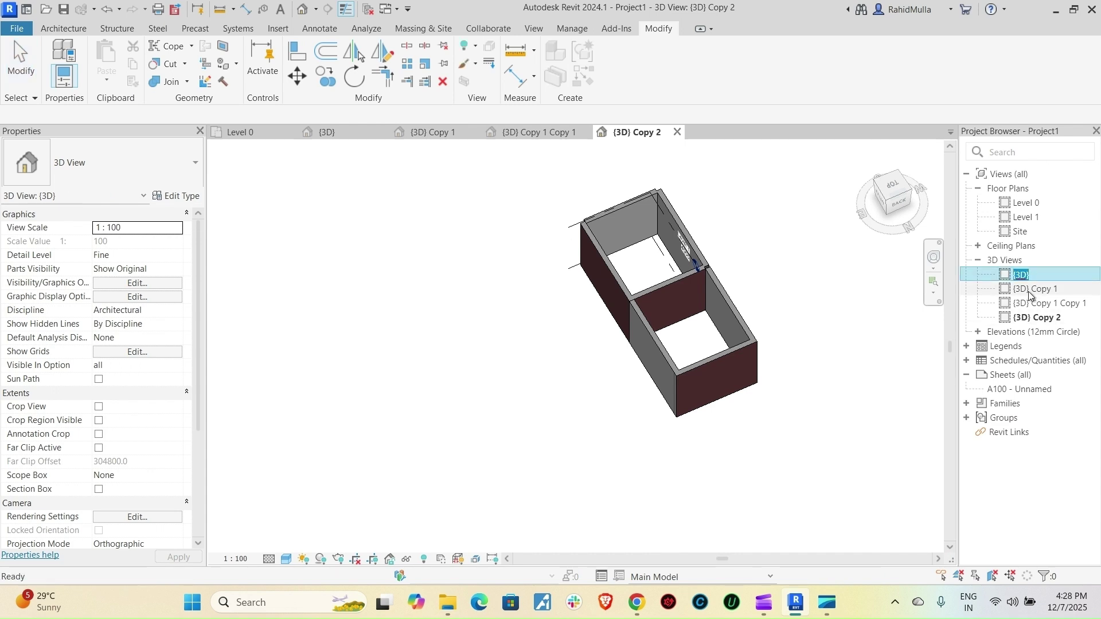
type("North e")
left_click(1022, 473)
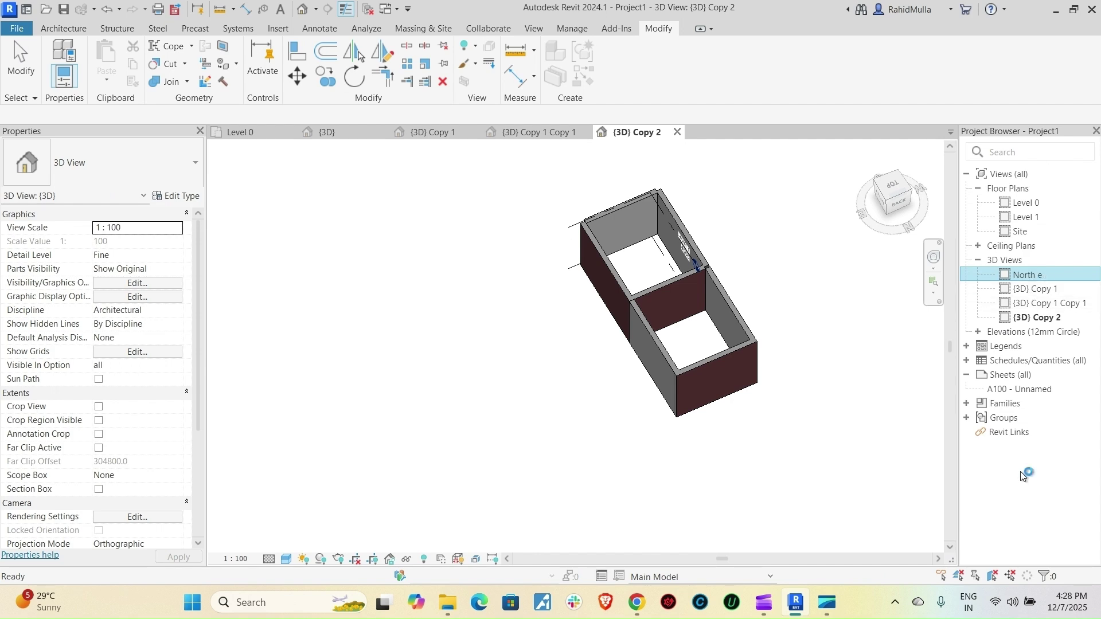
key("BackSpace")
type("End")
key("Return")
Rename the {3D} Copy 1 view as South End.
left_click(1027, 290)
key("F2")
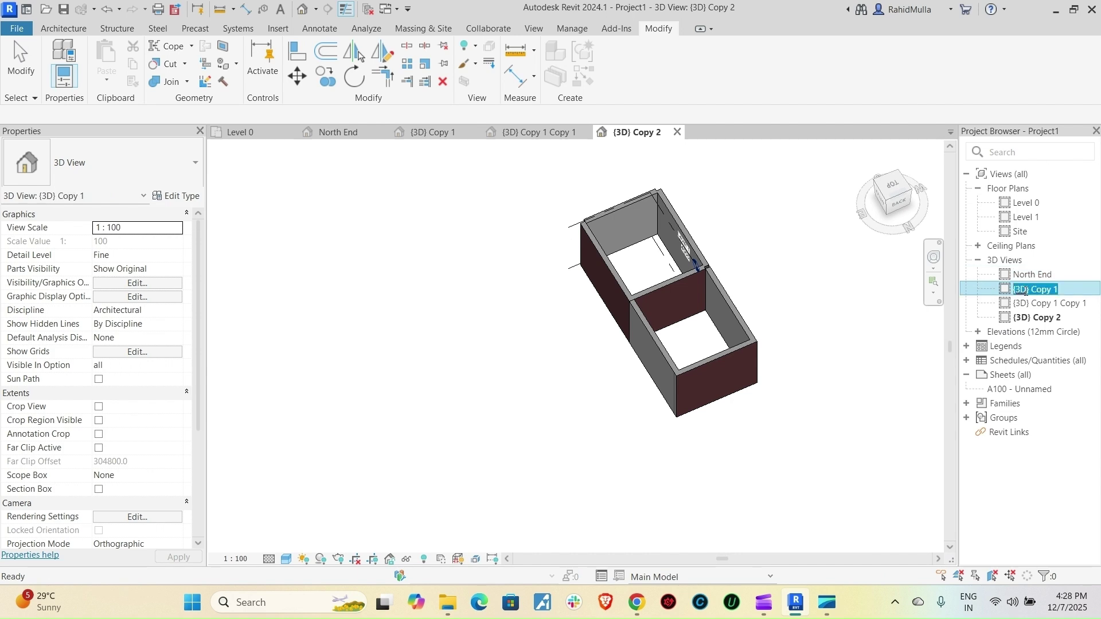
type("South end")
key("BackSpace")
key("BackSpace")
key("BackSpace")
type("End")
Rename the {3D} Copy 1 Copy 1 view as East End.
right_click(1028, 308)
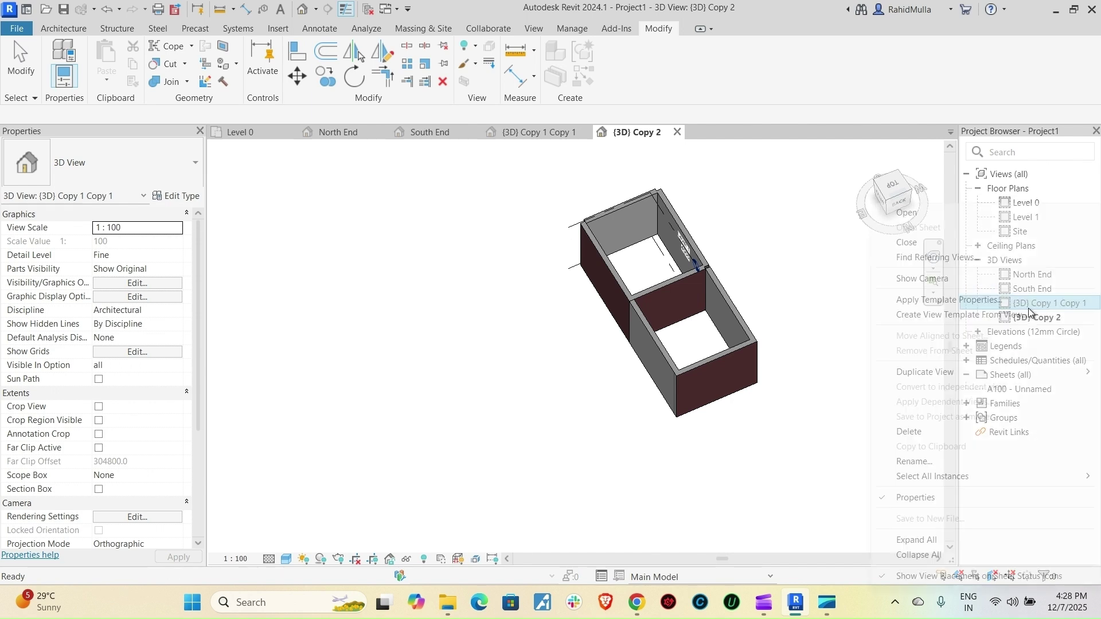
left_click(928, 467)
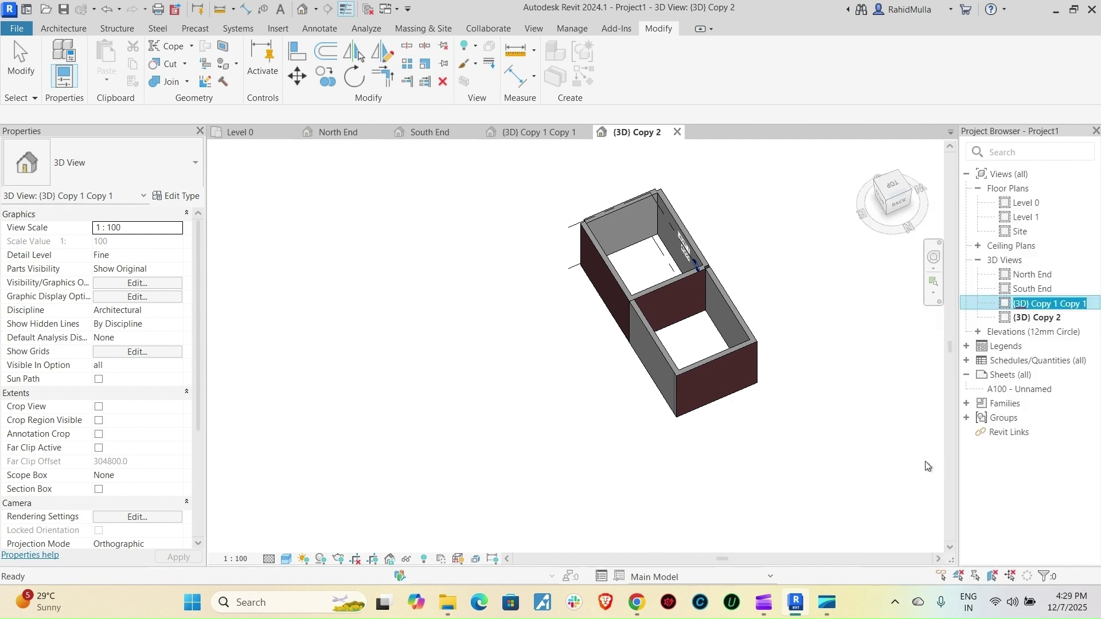
type("East")
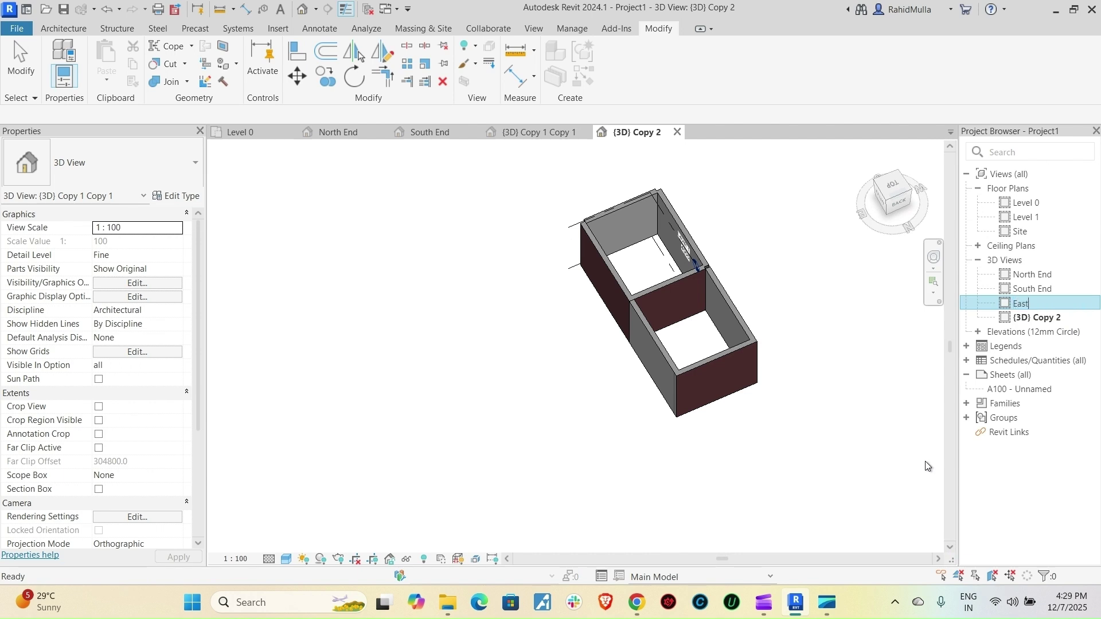
type(" Ed")
type("nd")
key("BackSpace")
key("BackSpace")
key("BackSpace")
type("nd")
key("Return")
Rename the {3D} Copy 2 view as West End.
left_click(1037, 317)
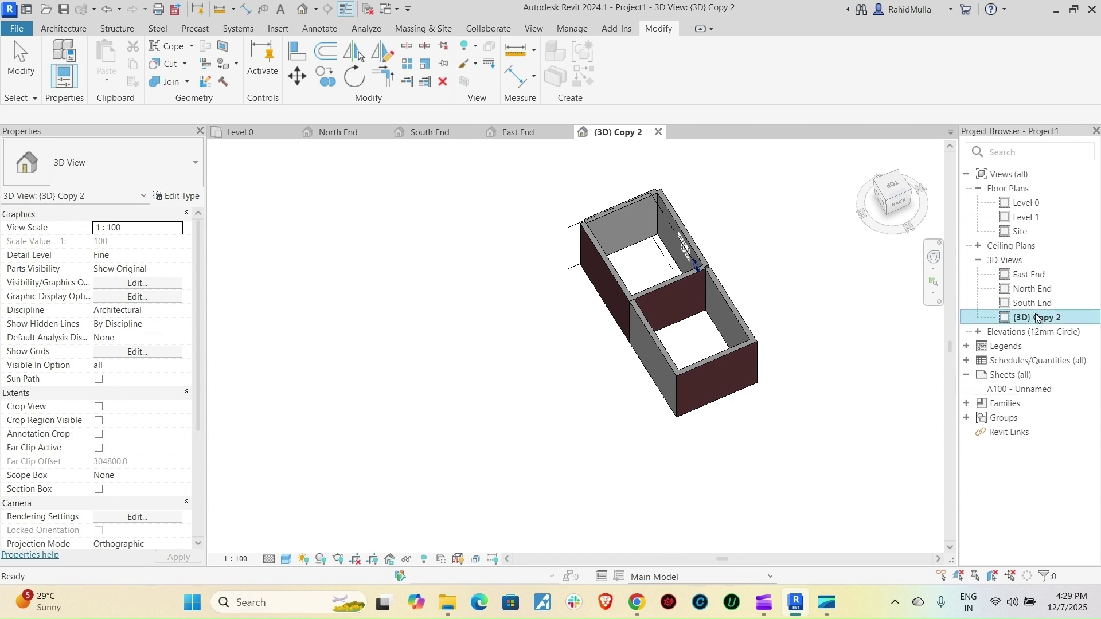
left_click(1037, 316)
type("West End")
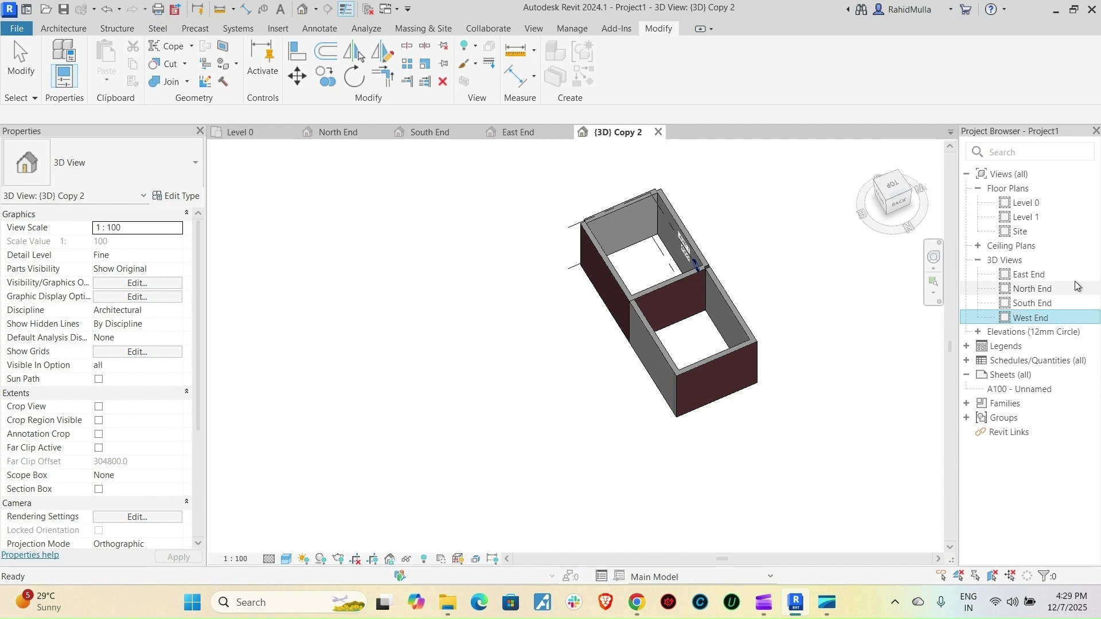
key("Return")
left_click(801, 318)
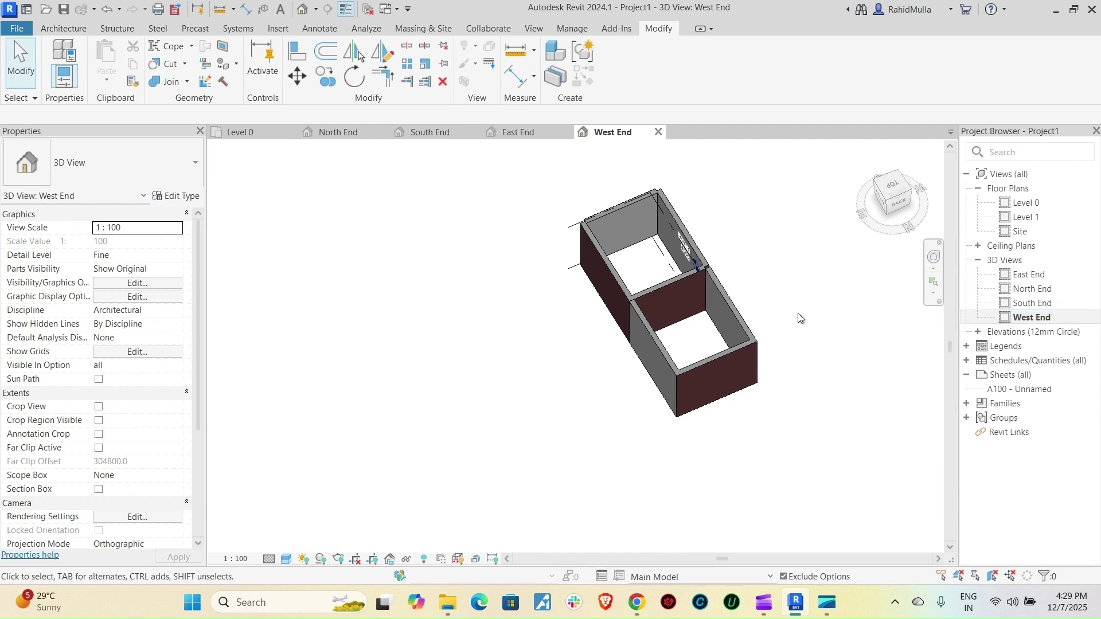
Switch to the North End 3D view and orient it to a top view with north facing up.
left_click(338, 136)
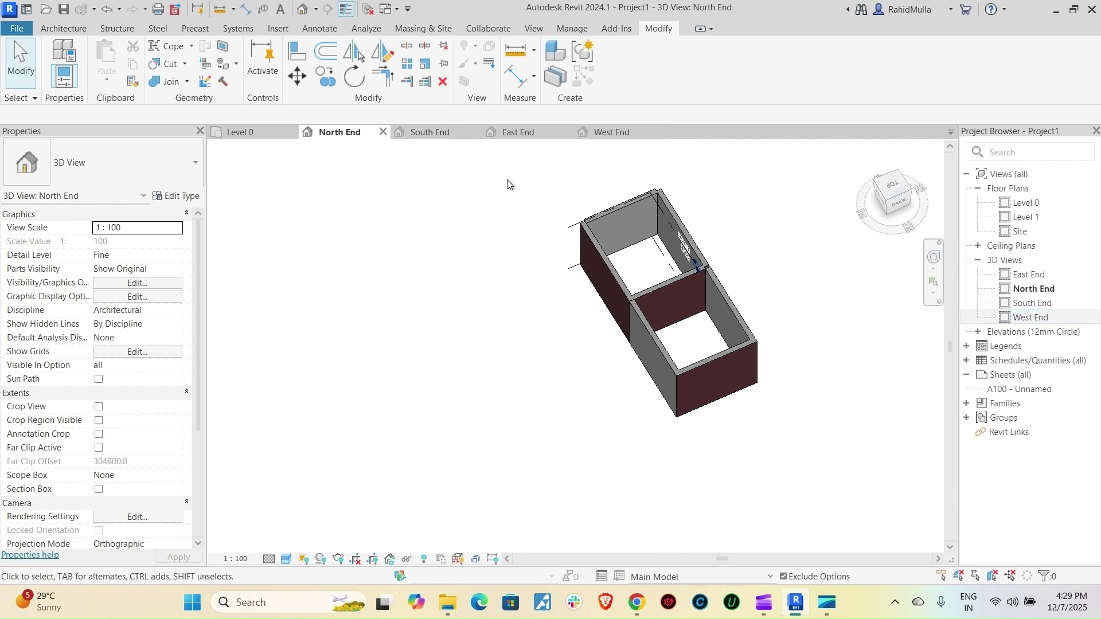
left_click(893, 185)
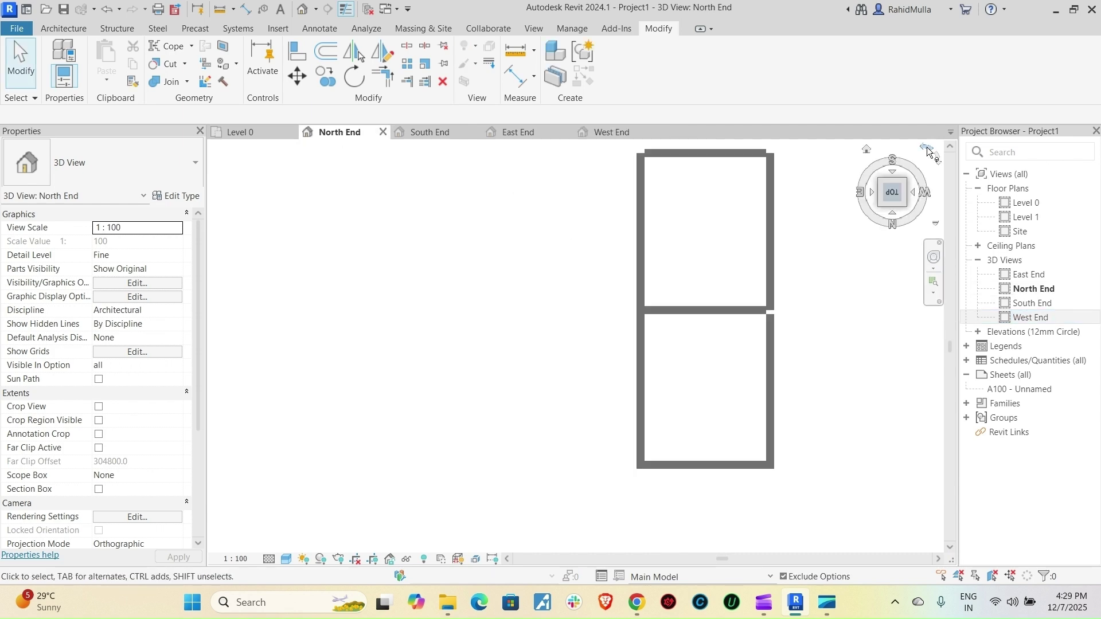
left_click(928, 150)
left_click(929, 151)
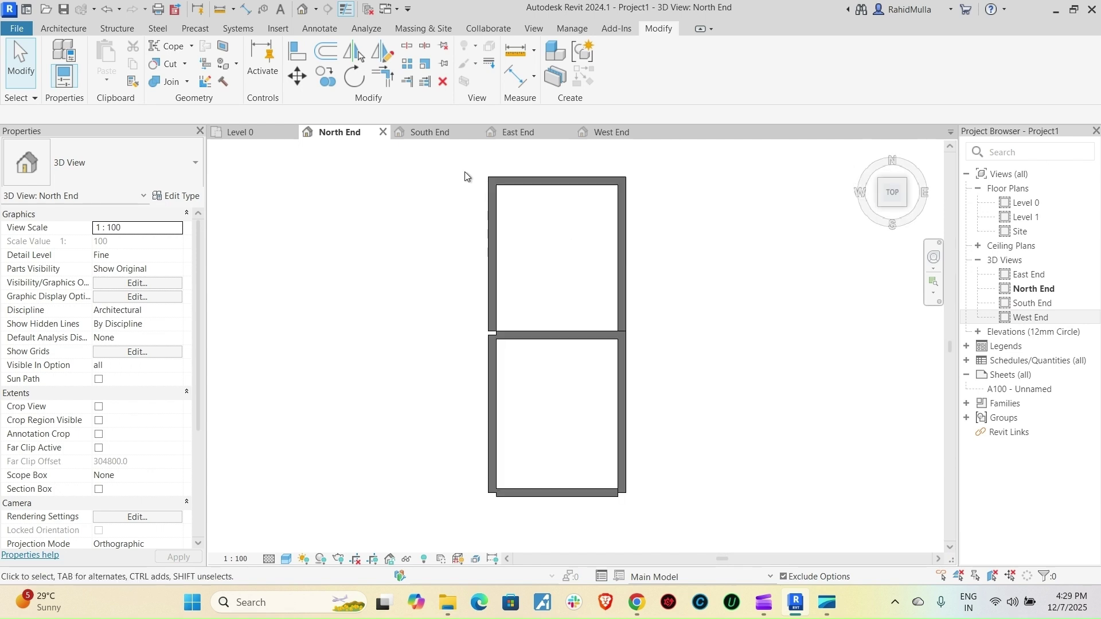
Close the South End, East End, West End and Level 0 views, keeping only North End open.
left_click(476, 132)
left_click(476, 132)
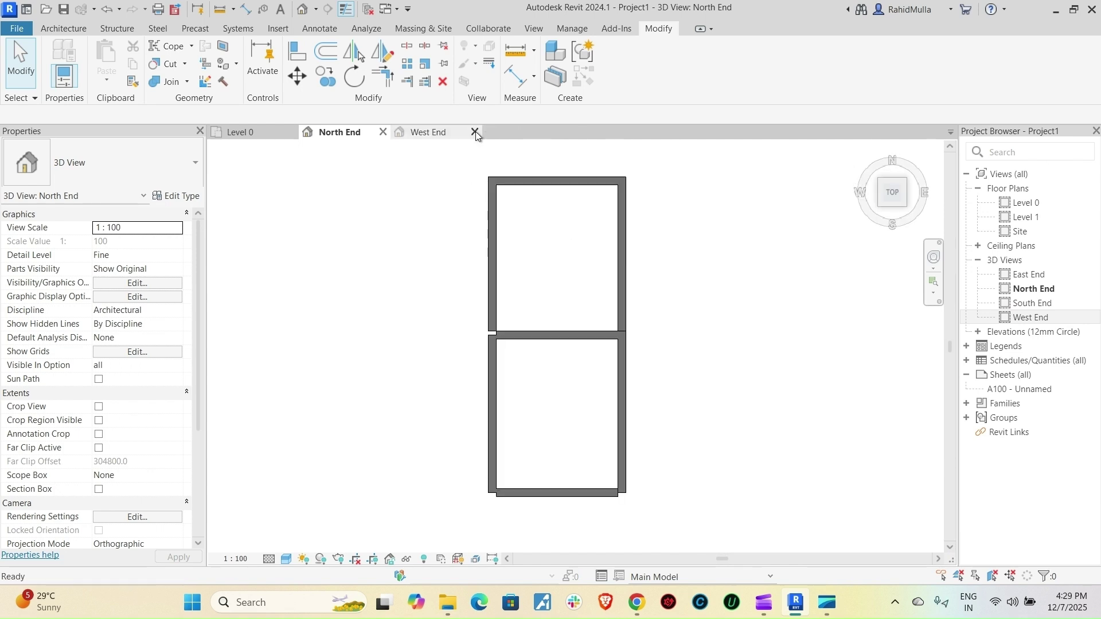
left_click(476, 132)
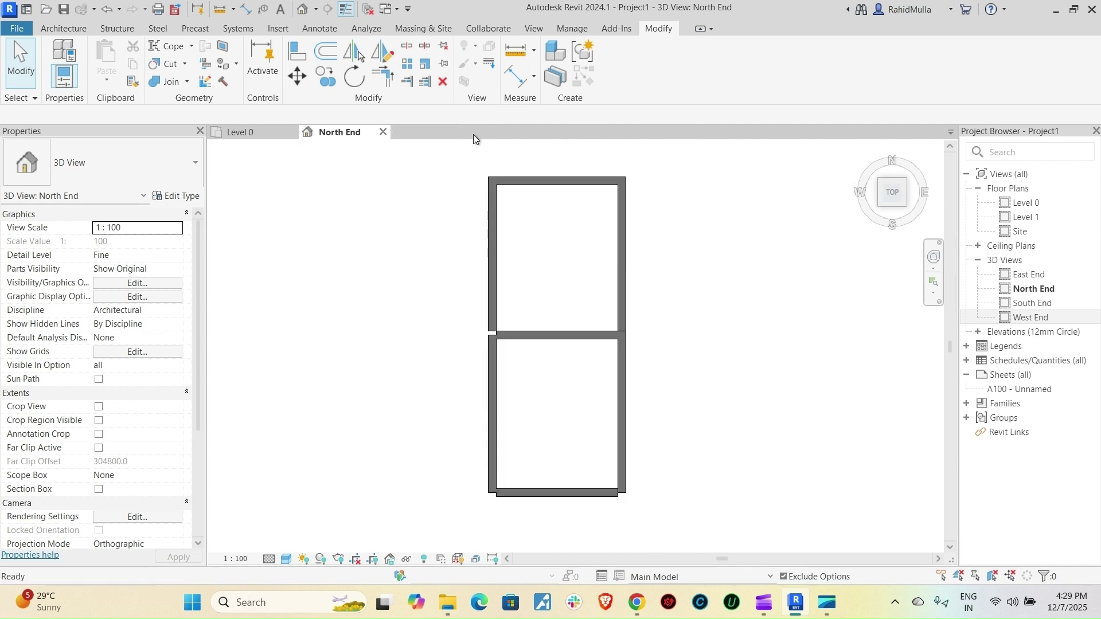
left_click(291, 133)
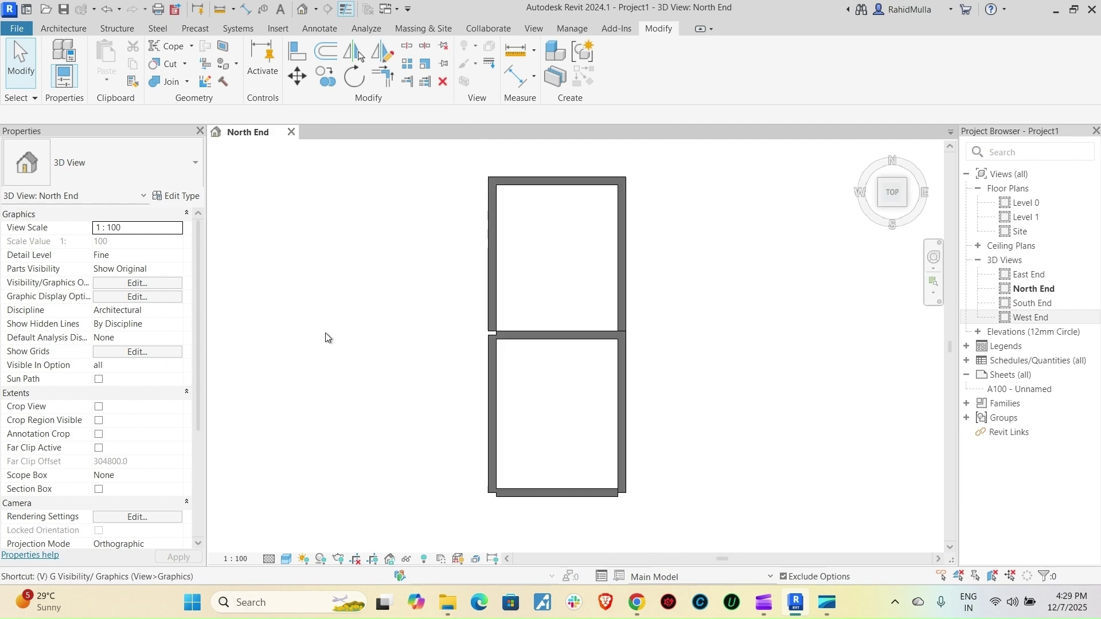
In the North End view's visibility overrides, set the design option for Option Set 1 to North End <primary>.
key("v")
key("v")
left_click(380, 110)
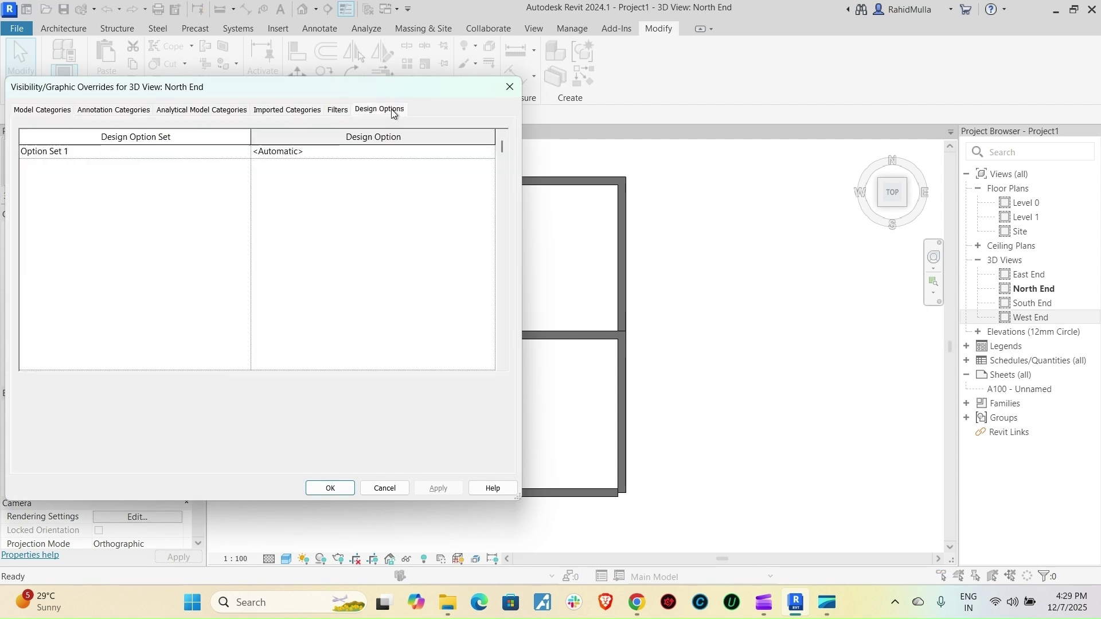
left_click(490, 152)
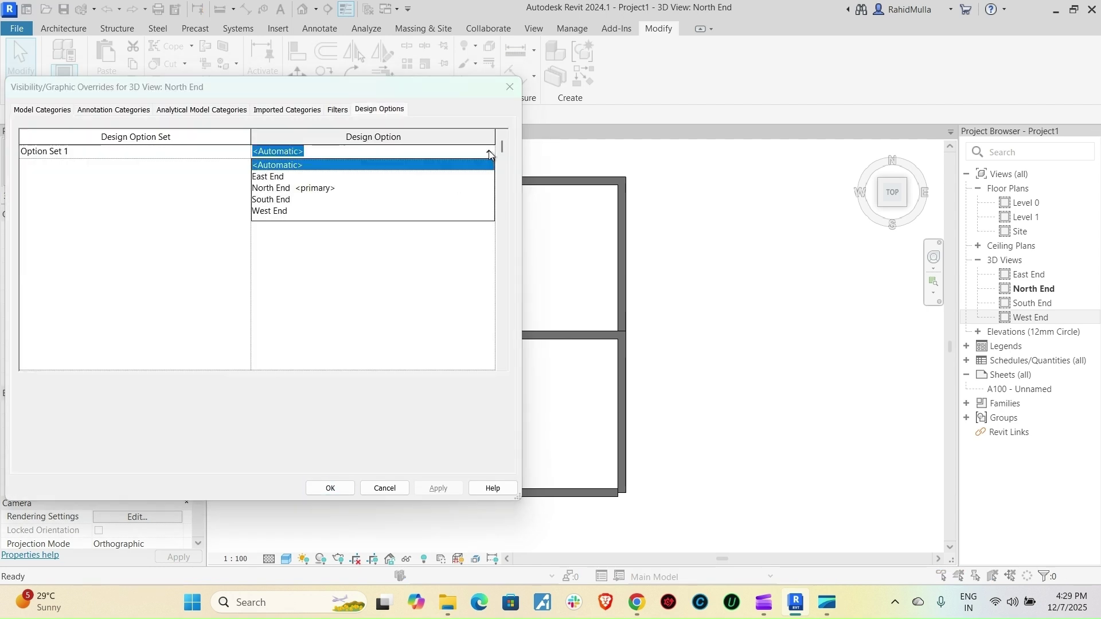
left_click(485, 189)
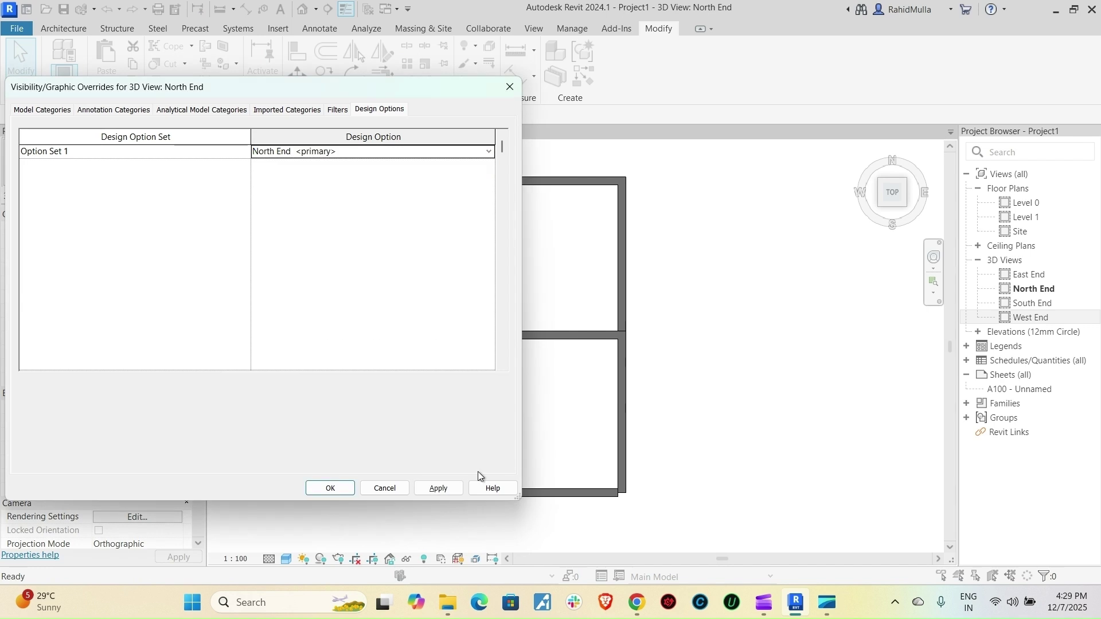
left_click(439, 488)
left_click(337, 489)
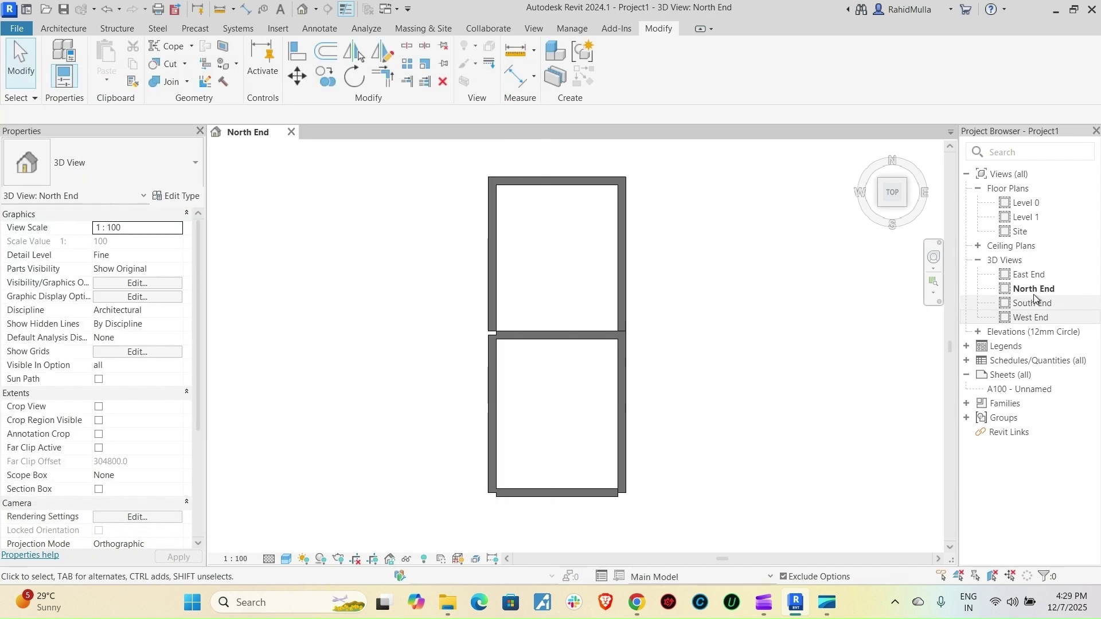
Open the South End 3D view and orient it to a top view with north facing up.
double_click(1033, 304)
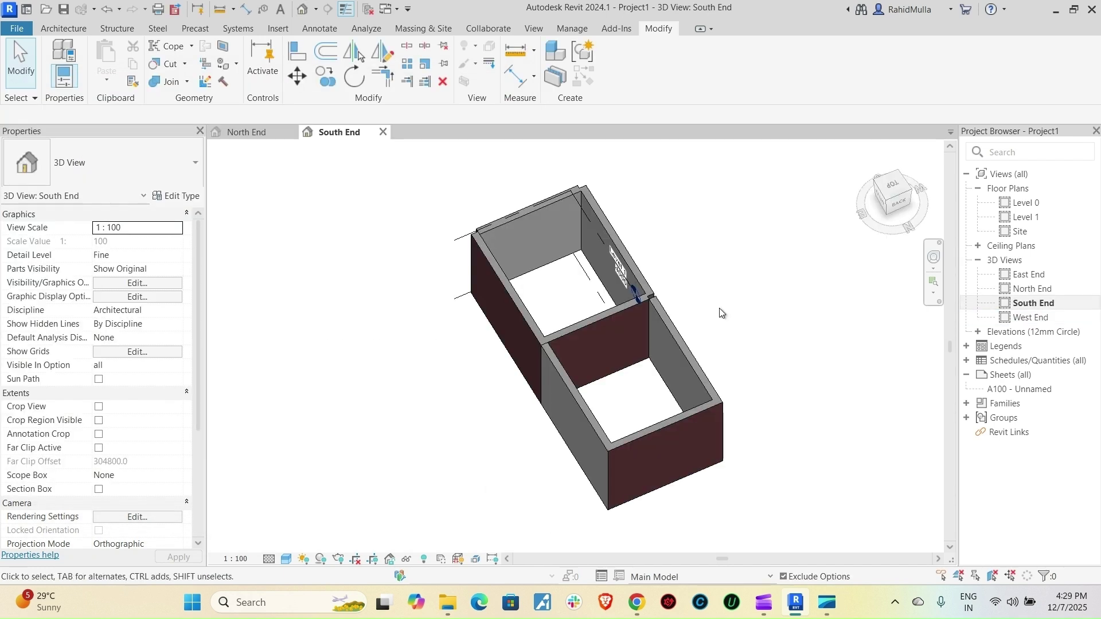
left_click(898, 187)
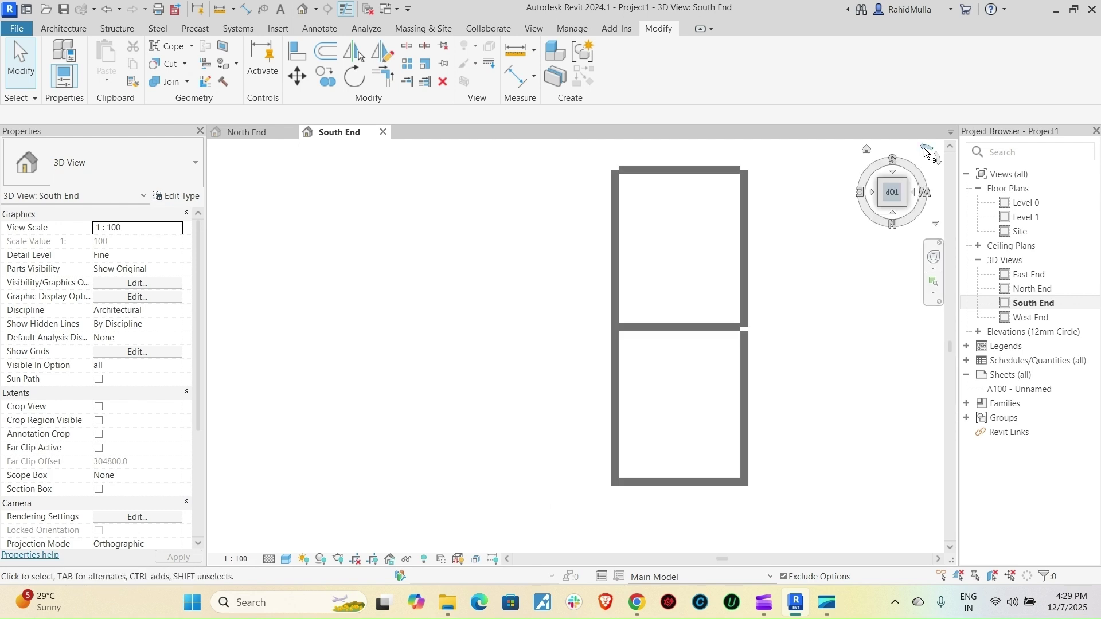
left_click(925, 150)
left_click(926, 150)
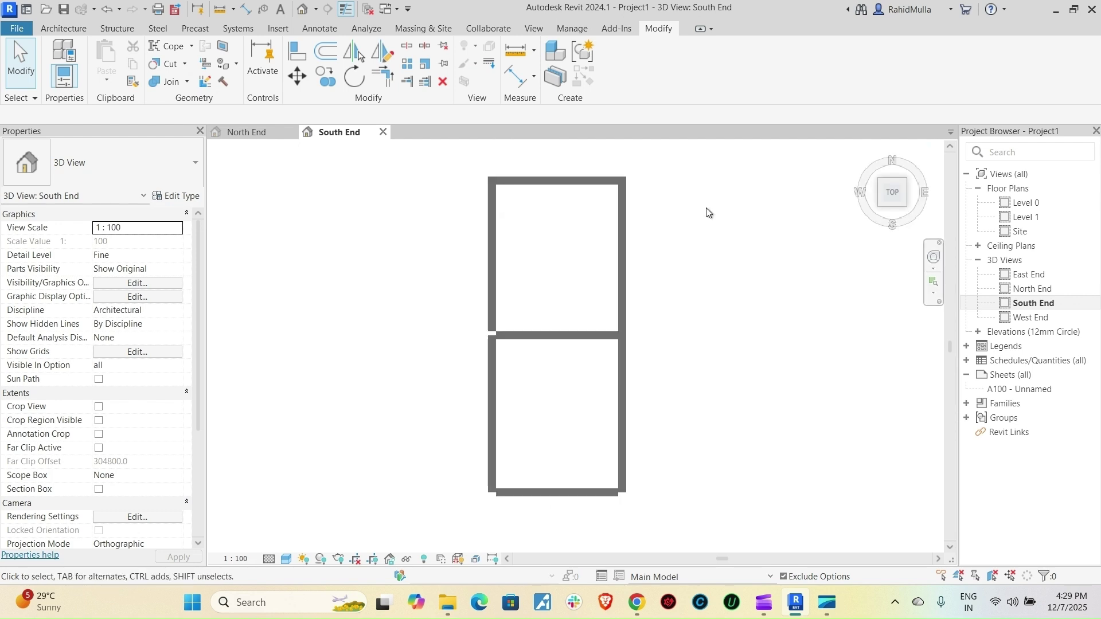
In the South End view's visibility overrides, set the design option for Option Set 1 to South End.
key("v")
key("v")
left_click(374, 112)
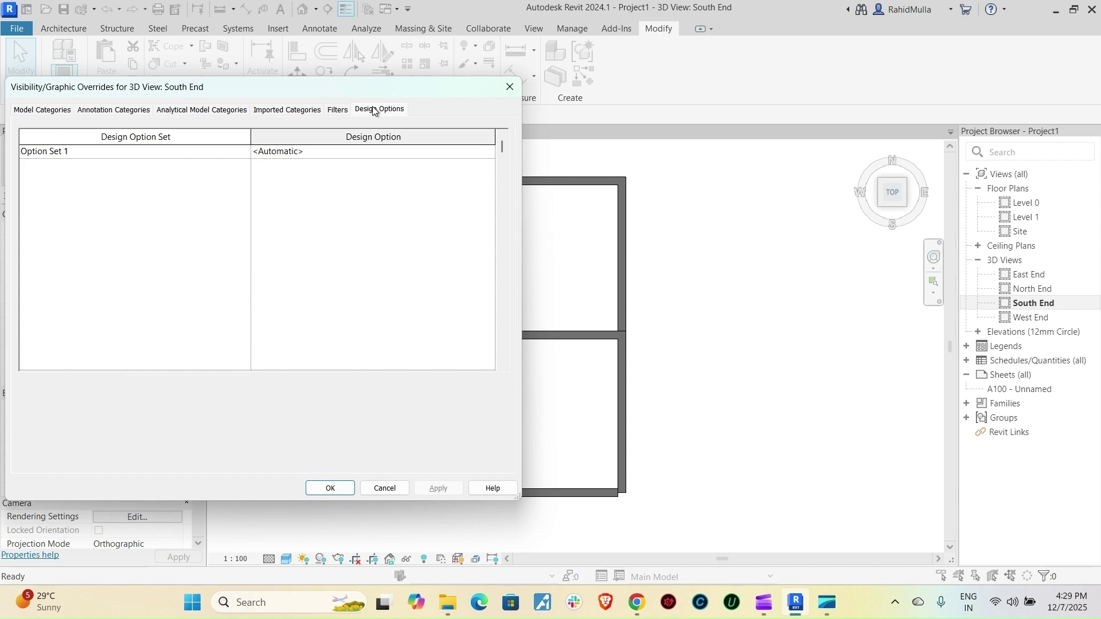
left_click(491, 150)
left_click(491, 150)
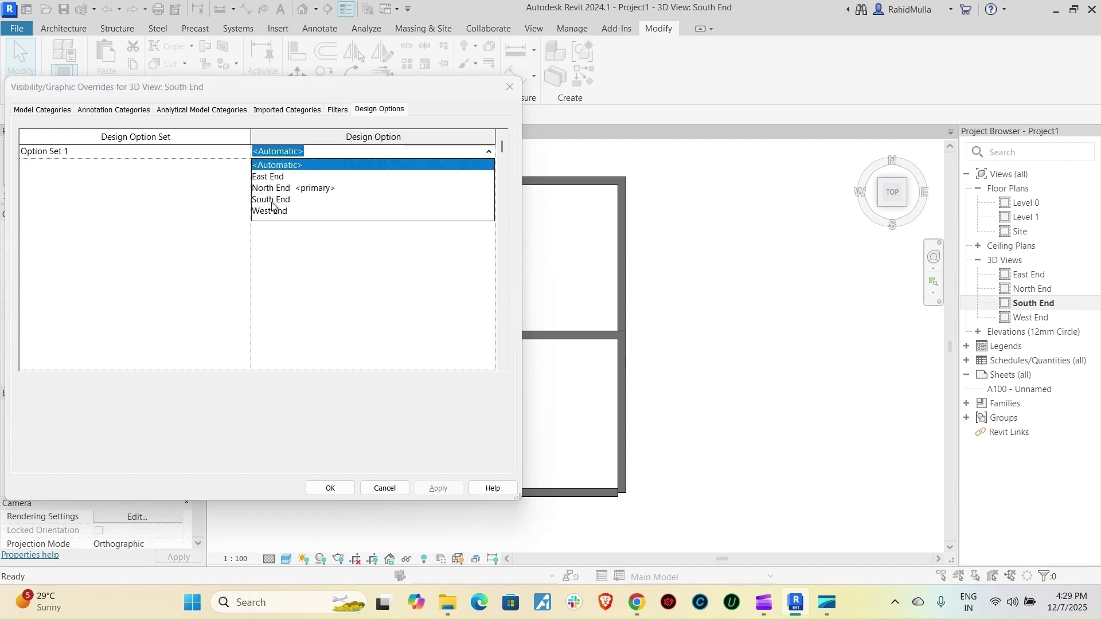
left_click(272, 201)
left_click(439, 488)
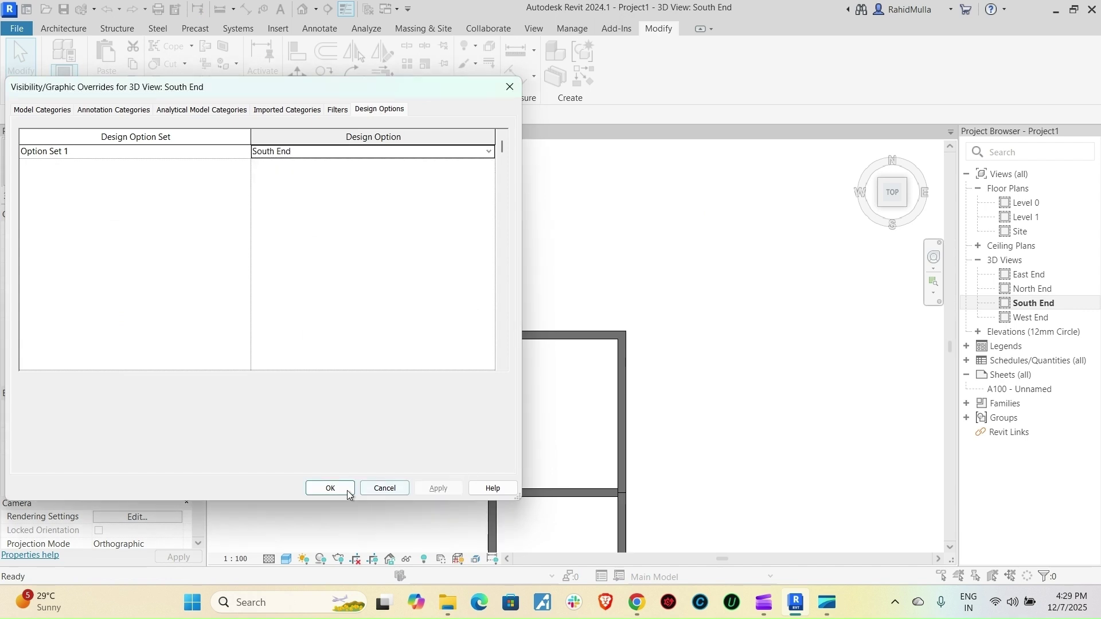
left_click(332, 489)
middle_click_drag(713, 339, 714, 319)
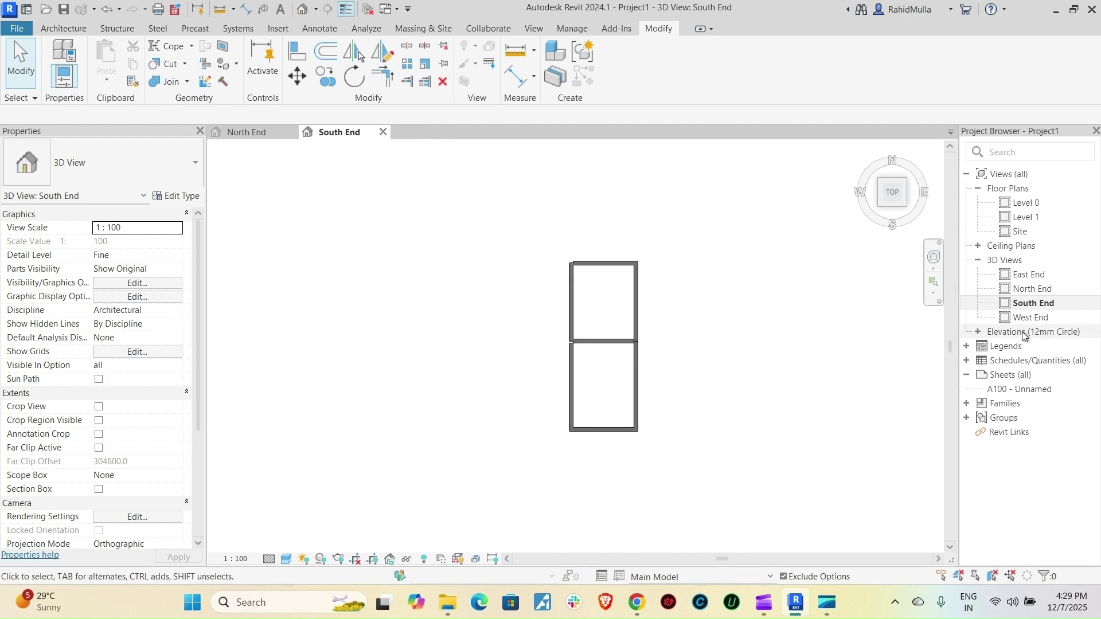
Open the East End 3D view and orient it to a top view with north facing up.
double_click(1030, 275)
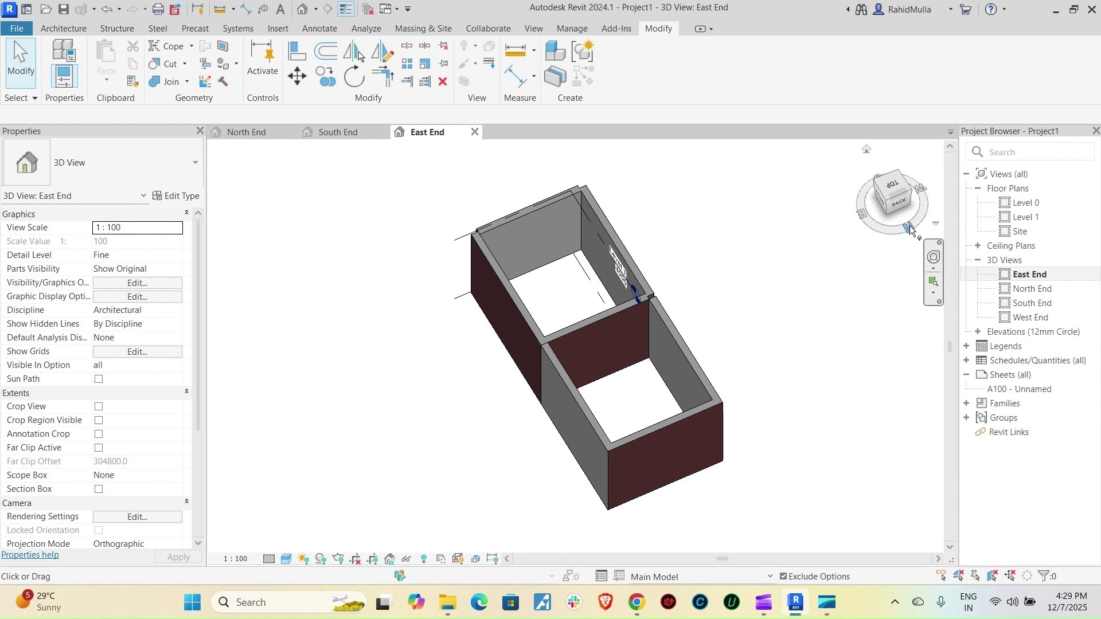
left_click(911, 229)
left_click(917, 155)
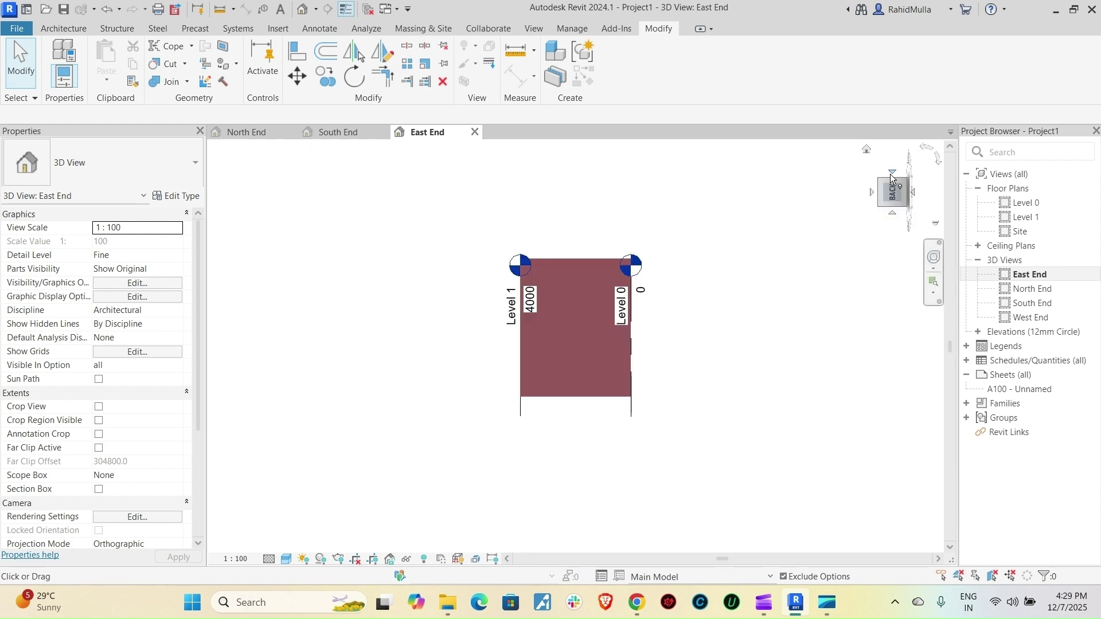
mouse_move(892, 178)
left_mouse_down()
mouse_move(886, 186)
mouse_move(891, 170)
left_mouse_up()
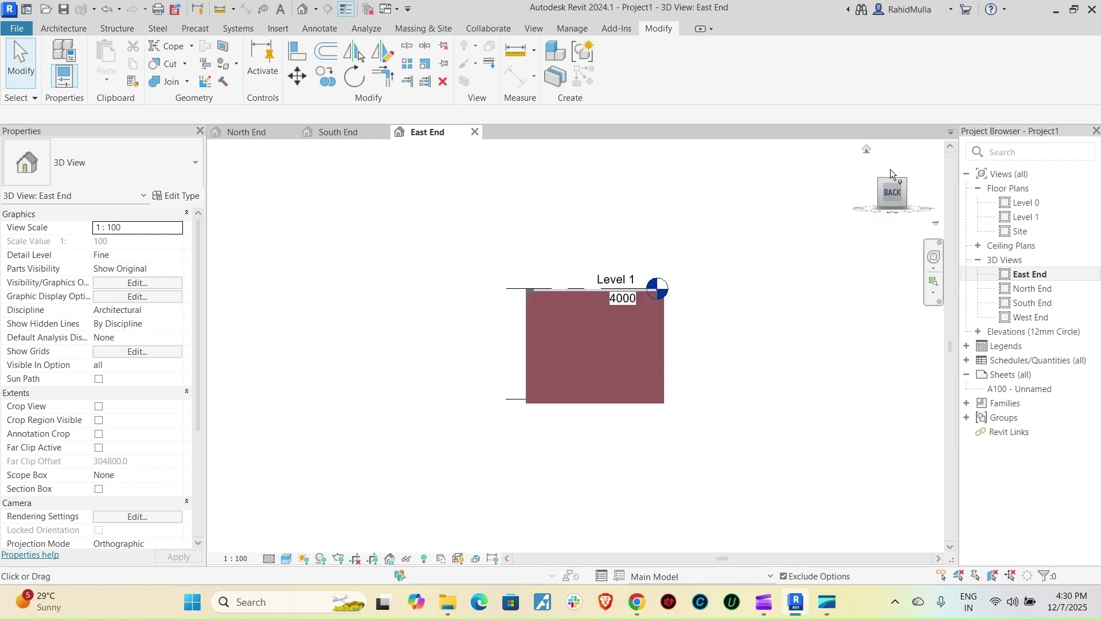
left_click(891, 169)
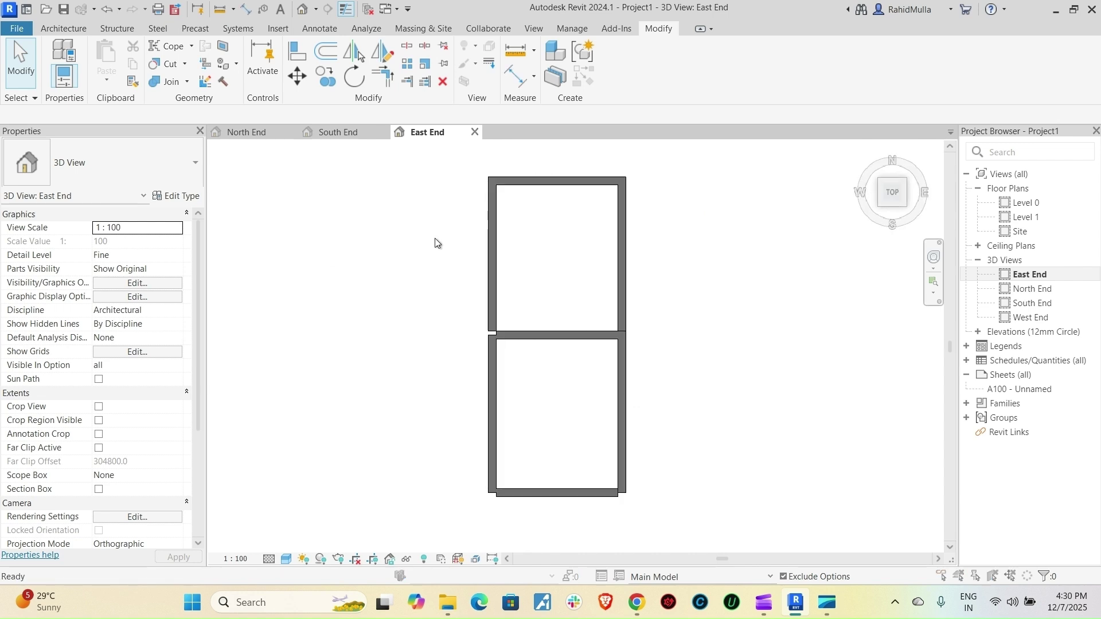
In the East End view's visibility overrides, set the design option for Option Set 1 to East End.
key("v")
key("v")
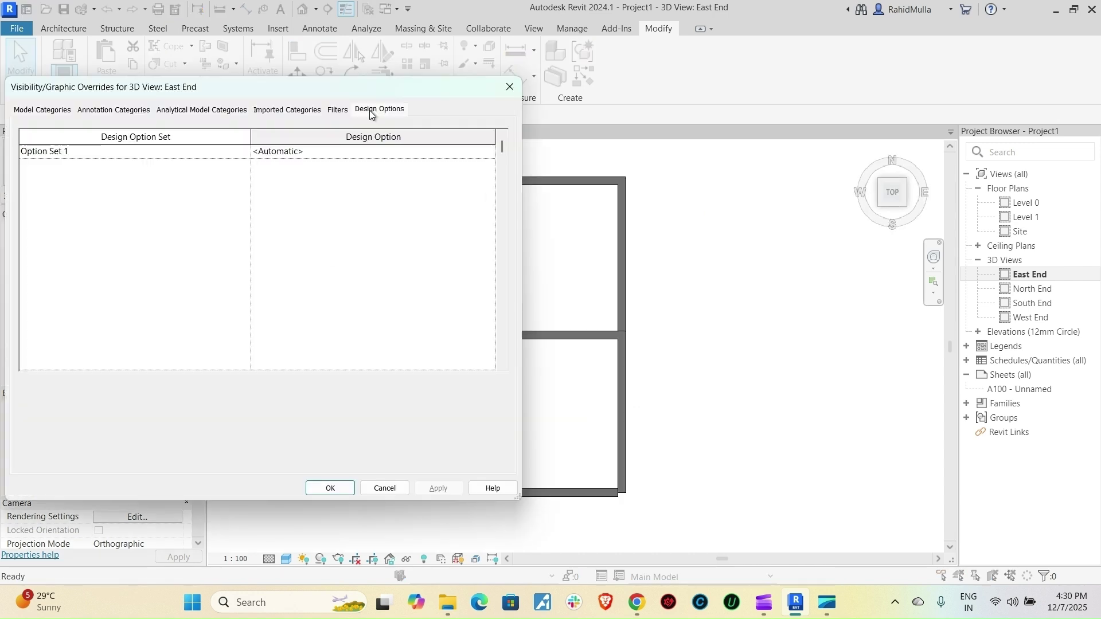
left_click(489, 152)
left_click(324, 177)
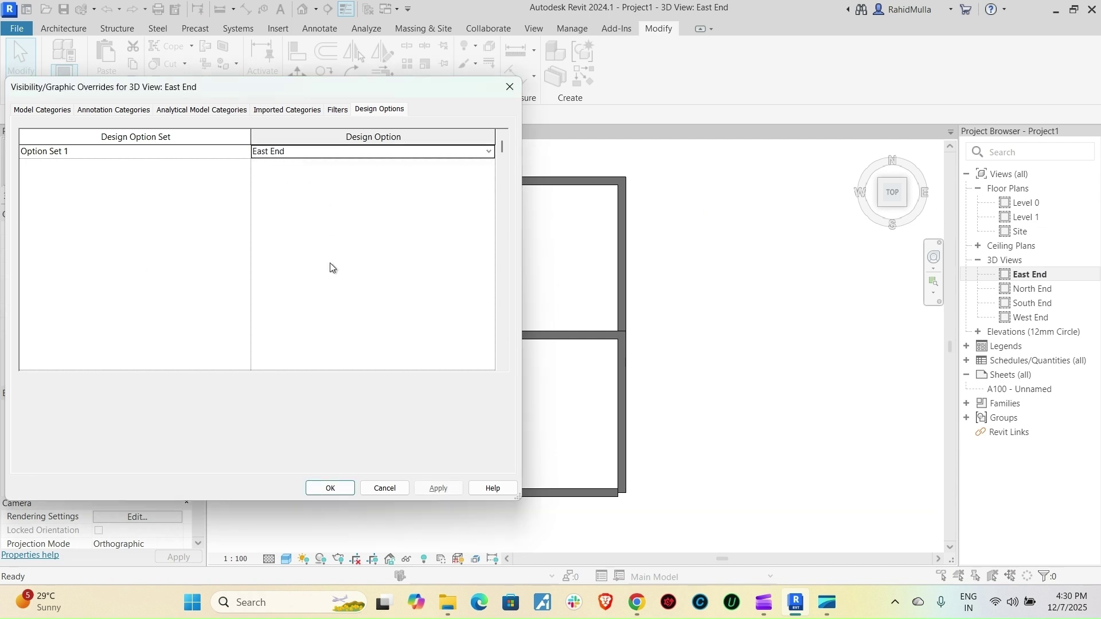
left_click(330, 489)
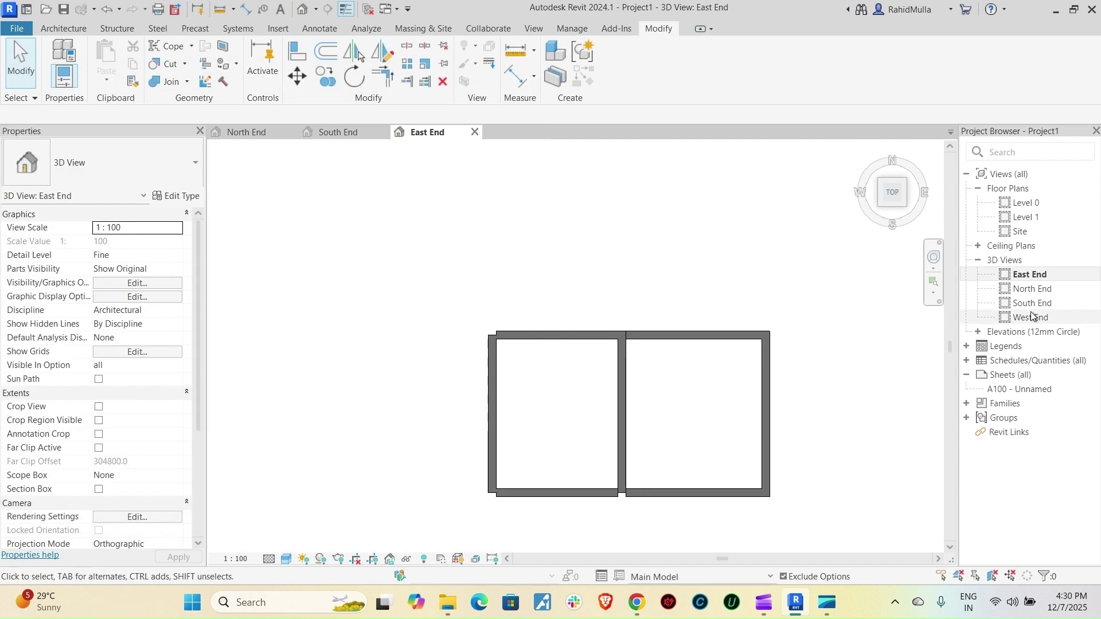
Open the West End 3D view and orient it to a top view with north facing up.
double_click(1031, 318)
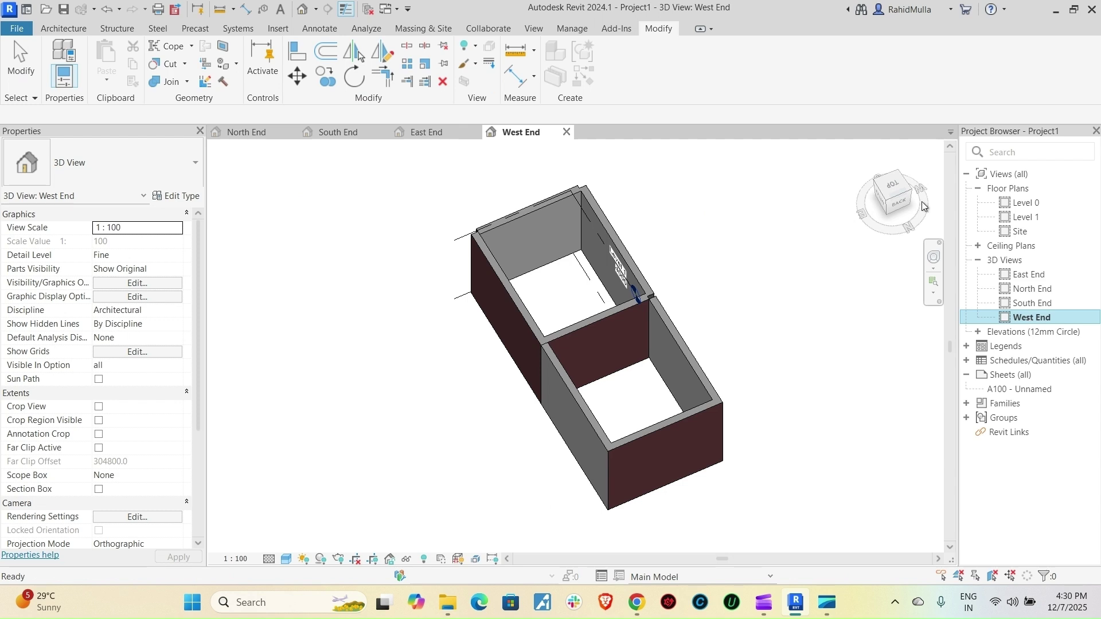
left_click(888, 185)
left_click(925, 151)
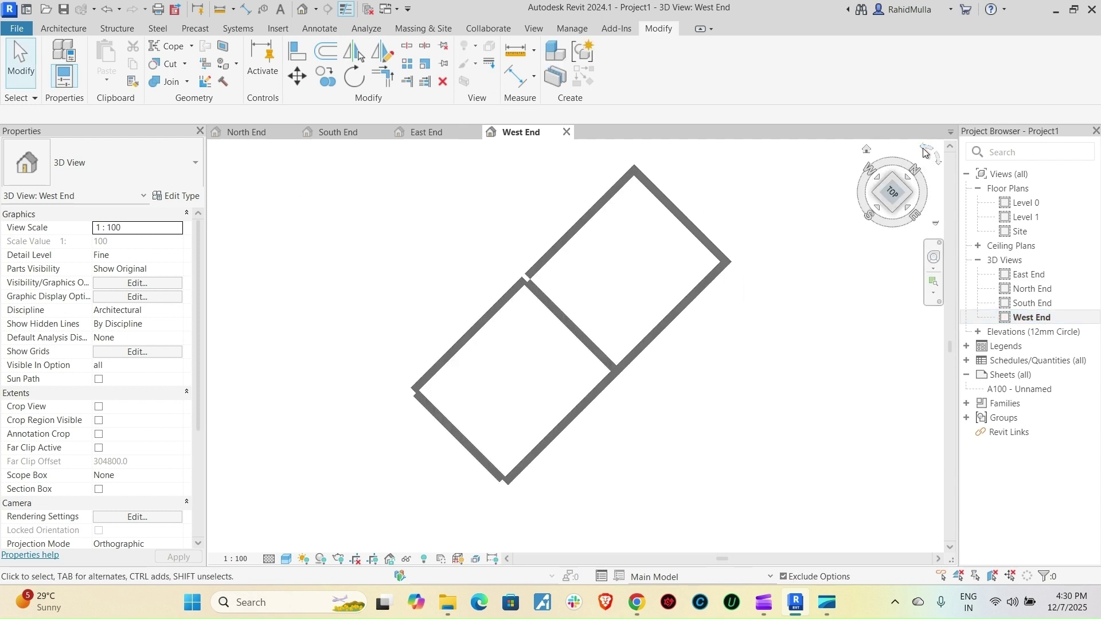
In the West End view's visibility overrides, set the design option for Option Set 1 to West End.
key("v")
key("v")
left_click(379, 109)
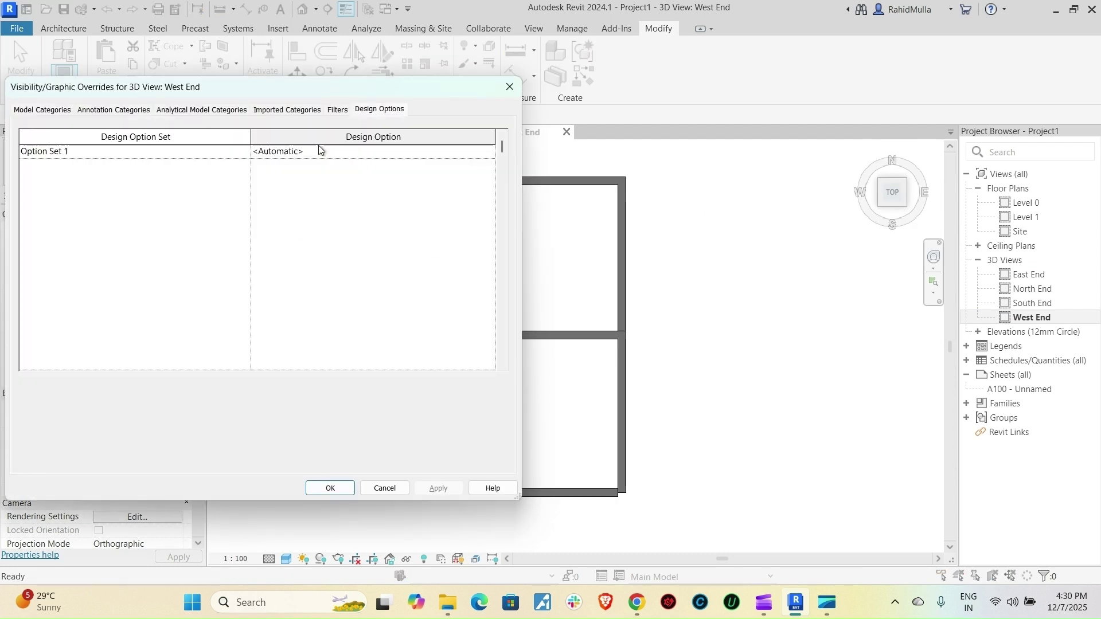
left_click(320, 150)
left_click(489, 152)
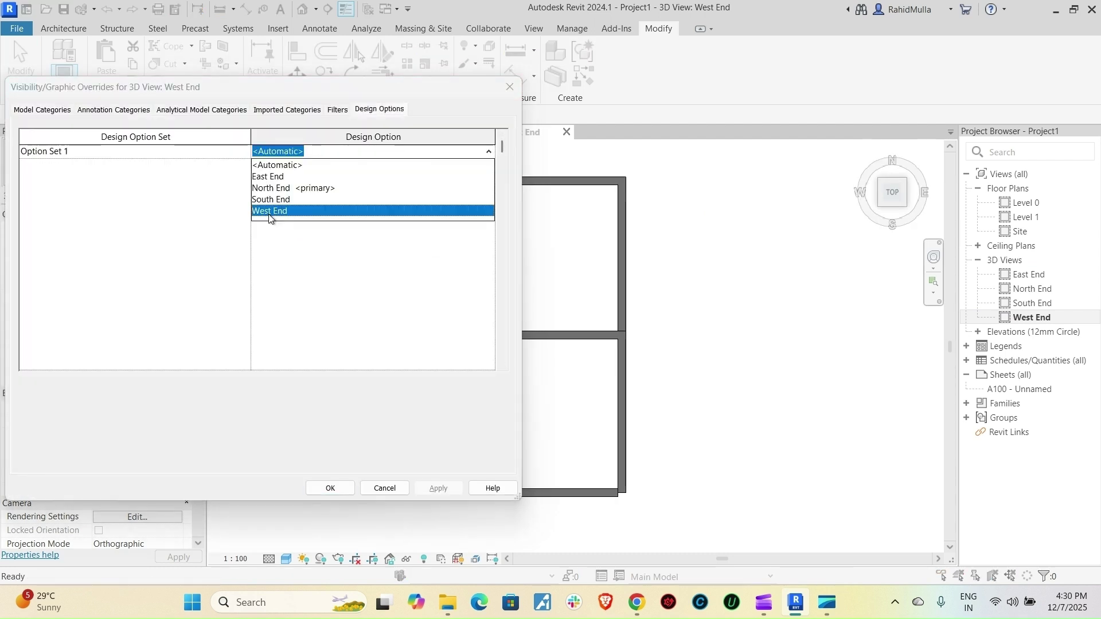
left_click(269, 211)
left_click(329, 488)
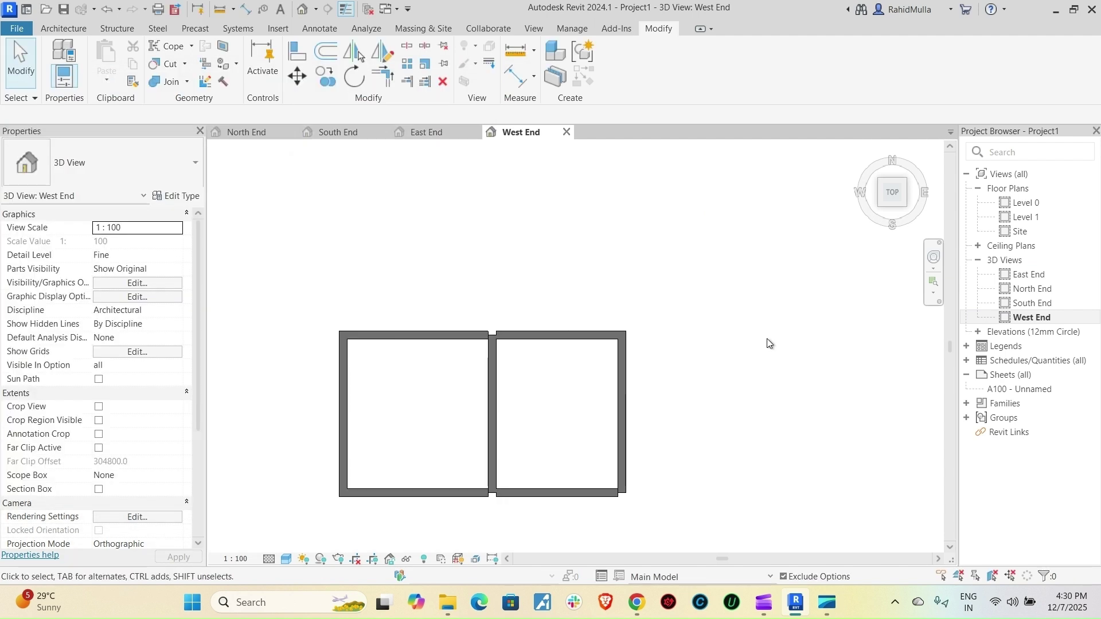
Compare the North End, South End, East End and West End 3D views to check the option each one displays.
scroll(769, 343, "down", 3)
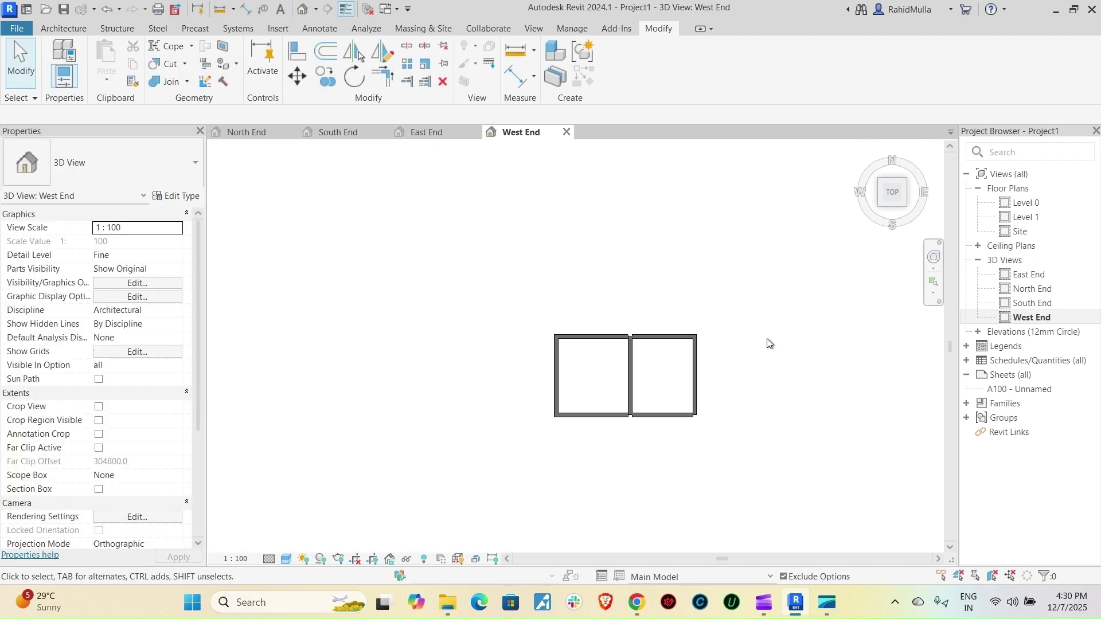
mouse_move(769, 343)
middle_mouse_down()
mouse_move(783, 368)
mouse_move(775, 362)
middle_mouse_up()
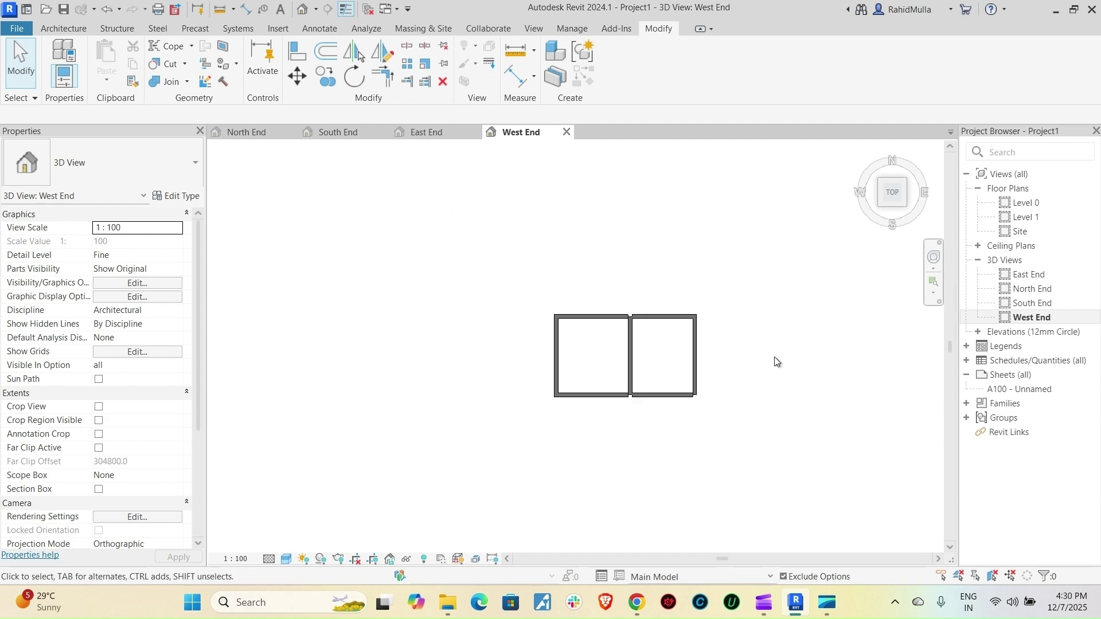
left_click(236, 132)
left_click(350, 136)
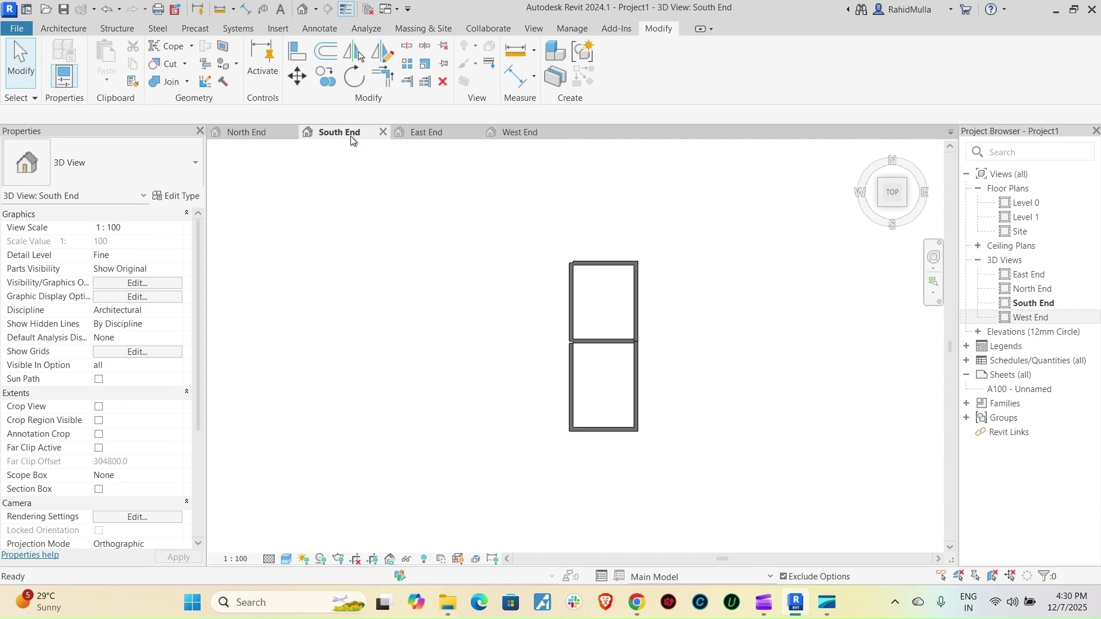
left_click(428, 134)
left_click(531, 134)
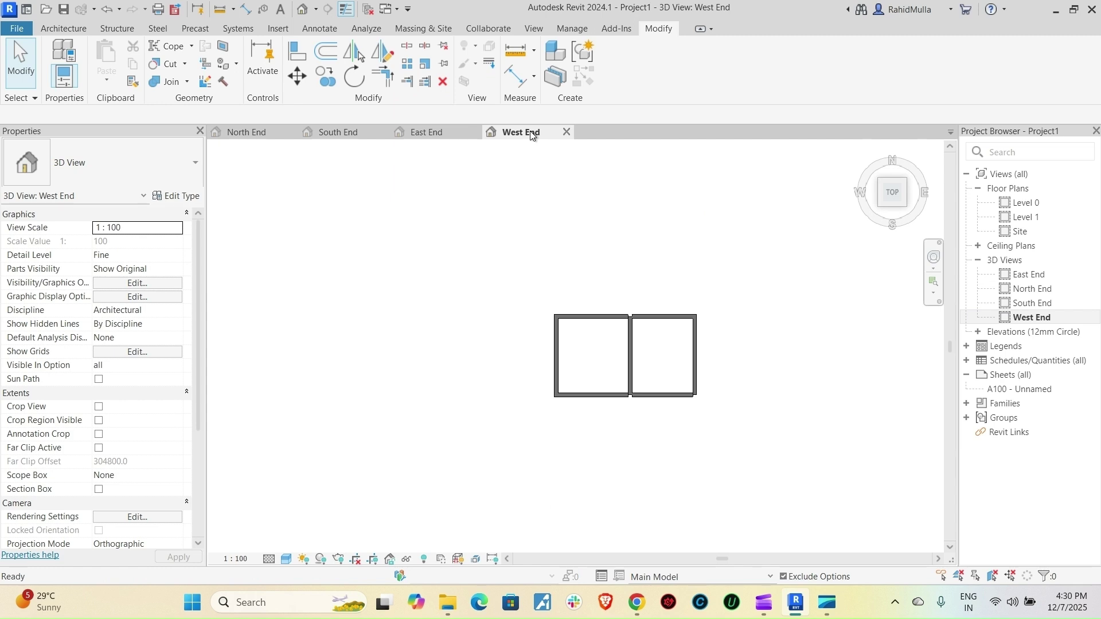
left_click(298, 138)
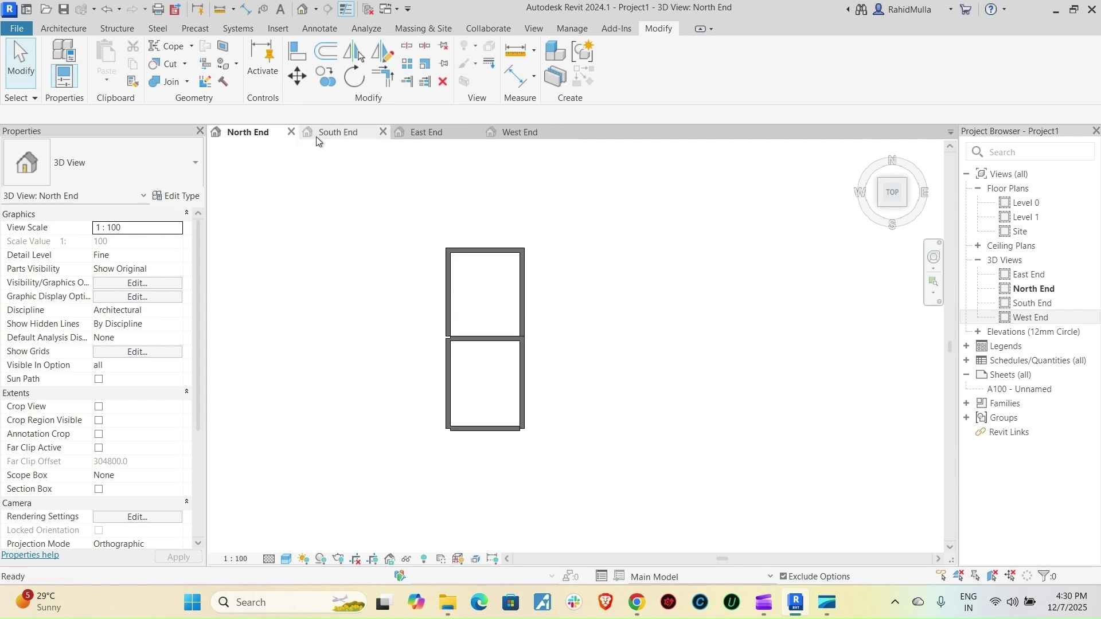
left_click(317, 138)
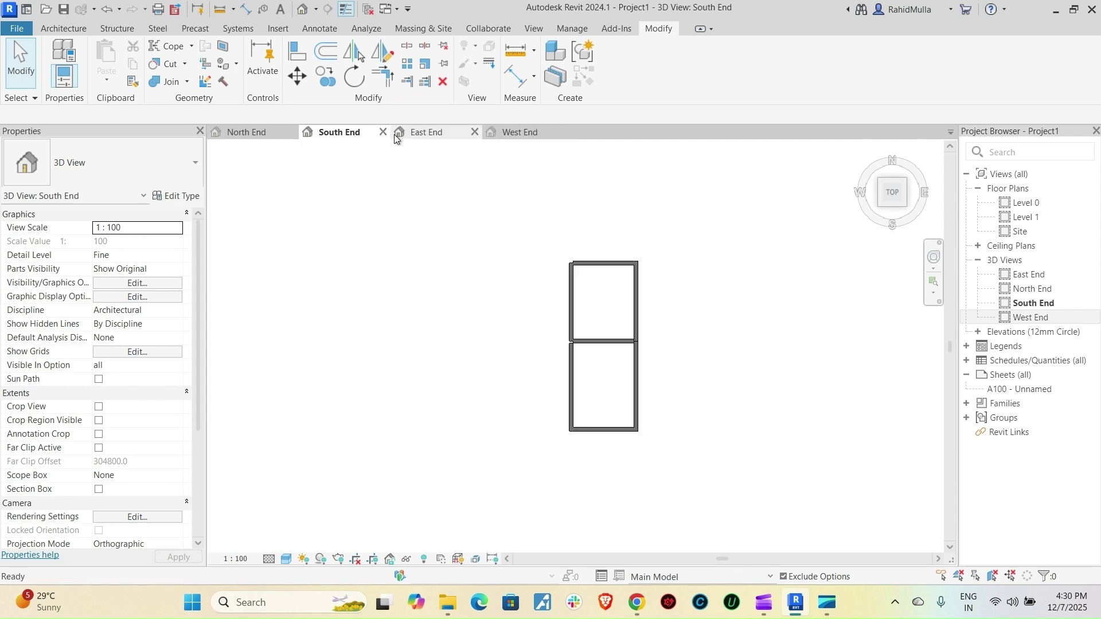
left_click(434, 134)
left_click(518, 137)
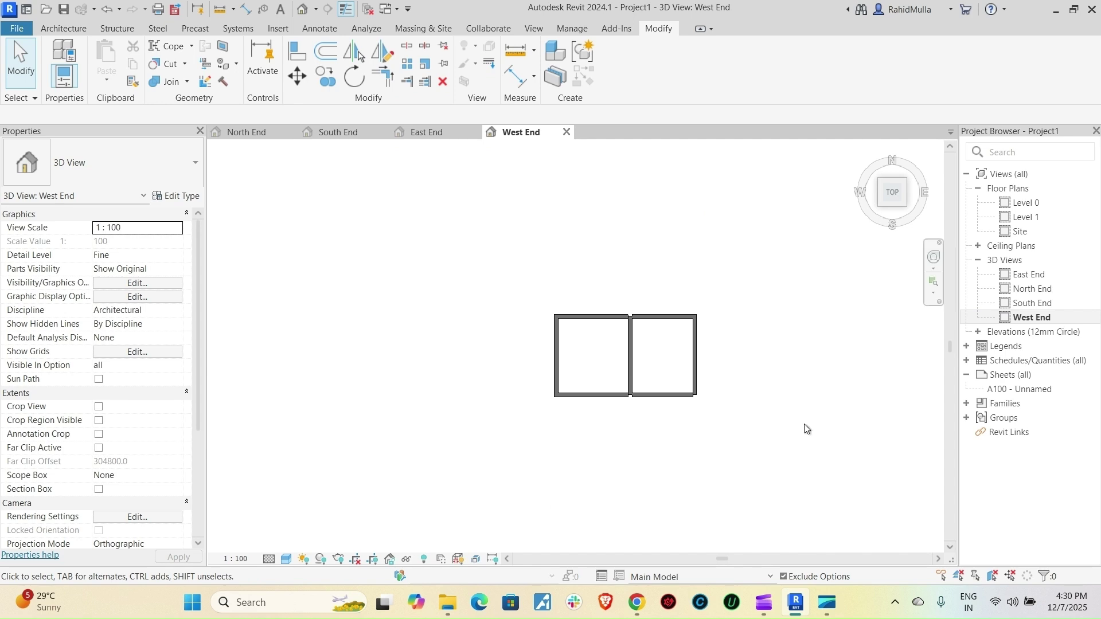
Make West End the primary design option of Option Set 1.
left_click(597, 580)
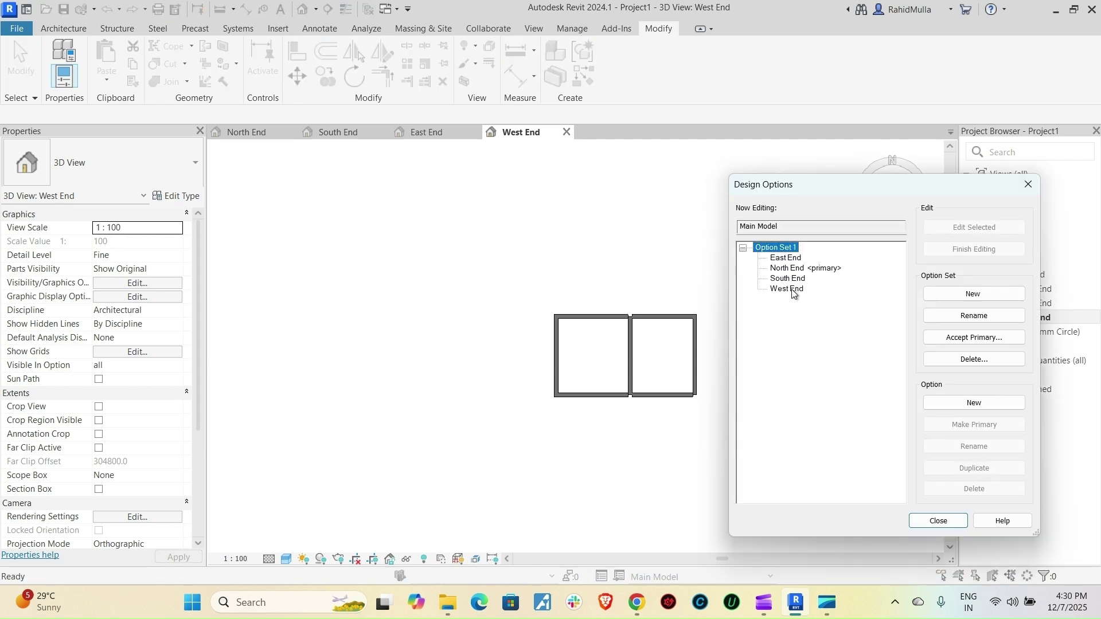
left_click(788, 290)
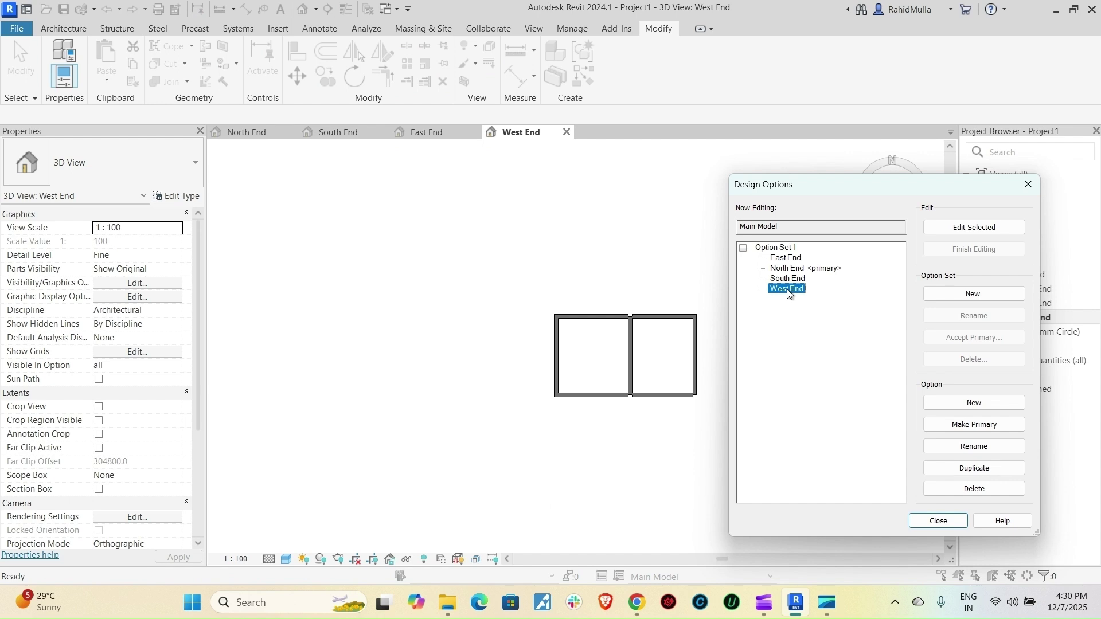
left_click(975, 426)
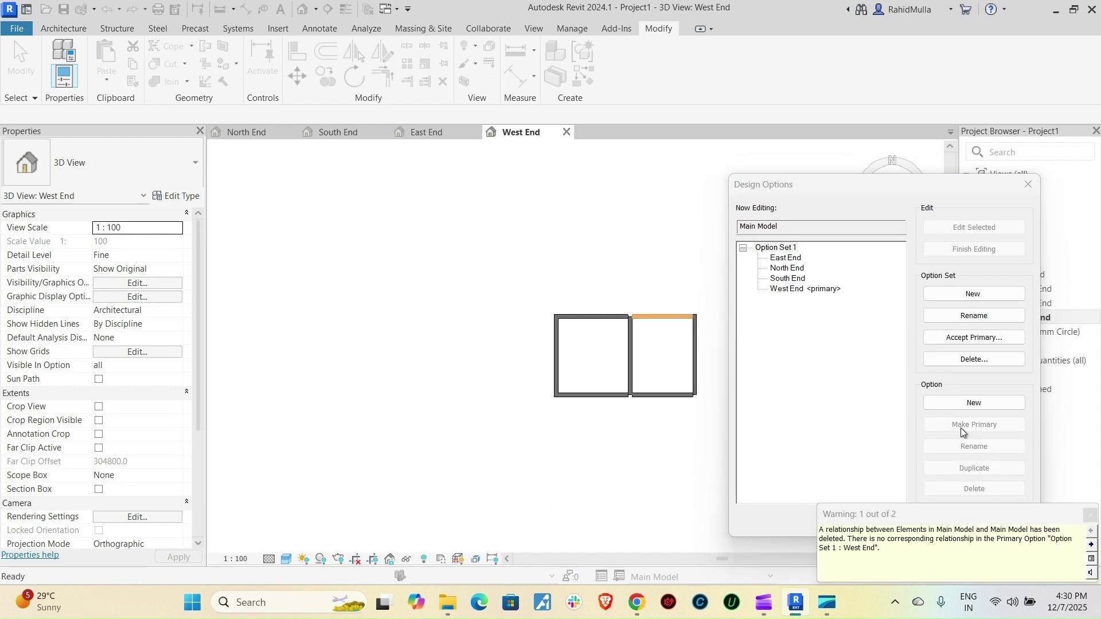
Accept the primary option of Option Set 1 into the main model, deleting the dedicated North End, South End and East End 3D views.
left_click(866, 373)
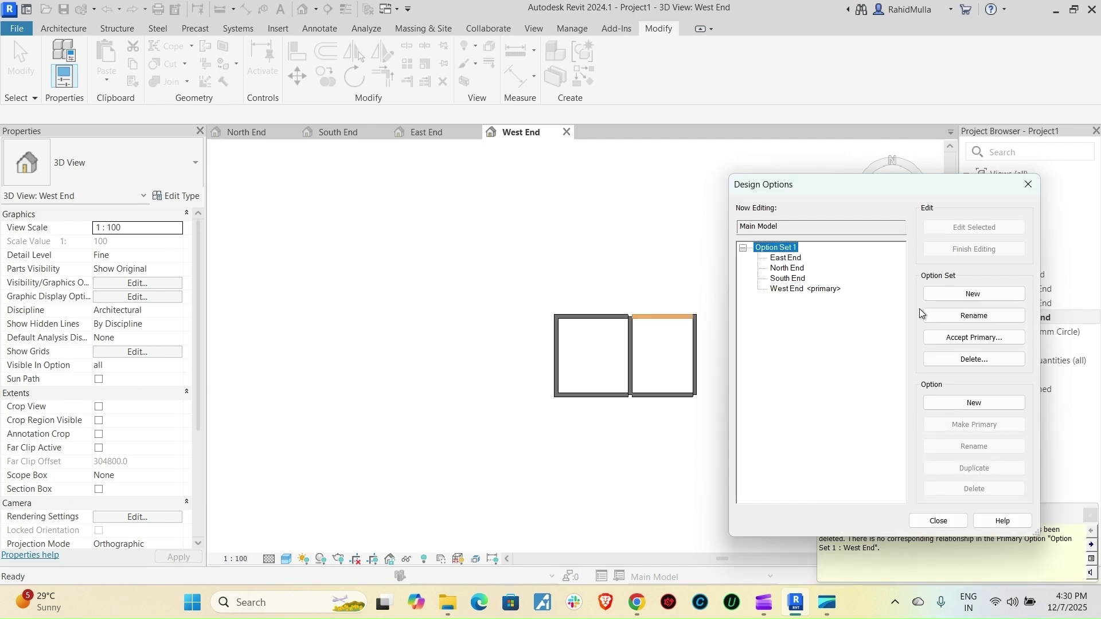
left_click(969, 340)
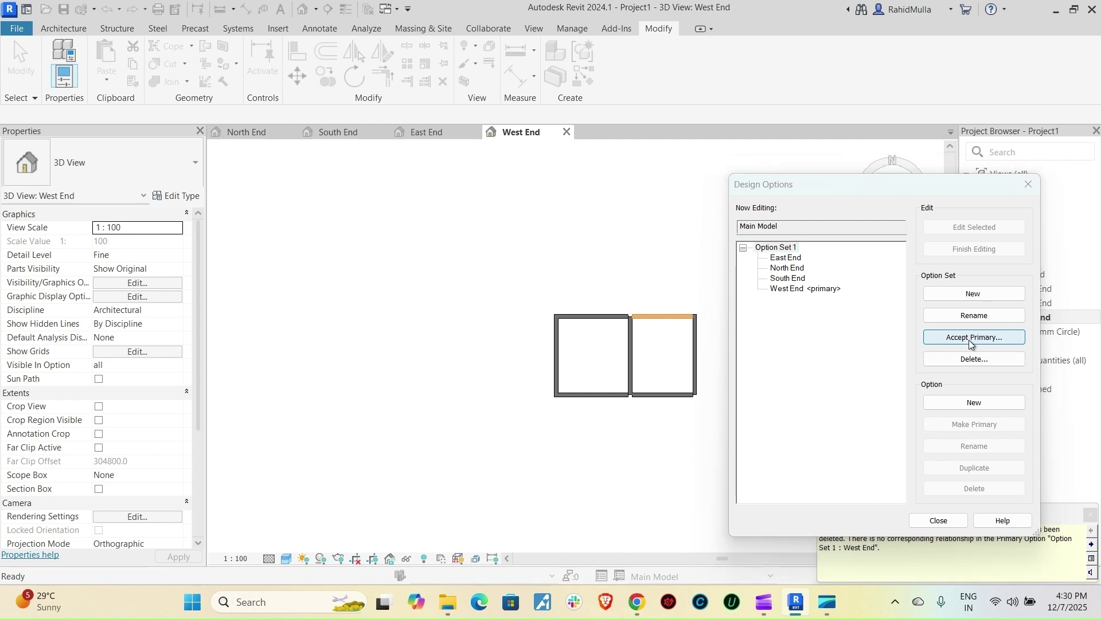
left_click(462, 267)
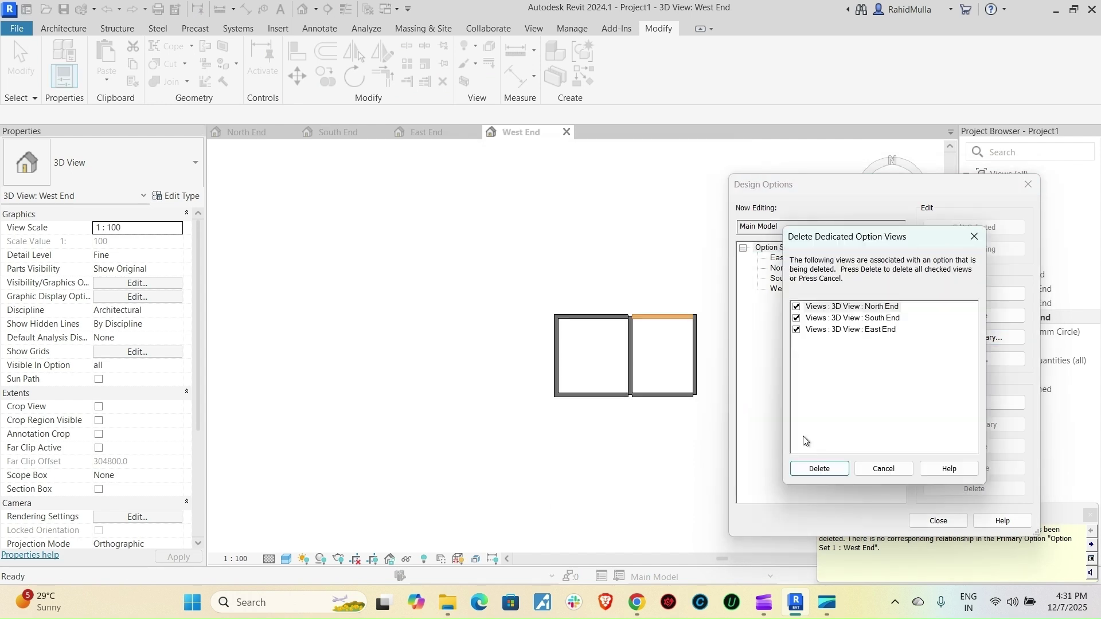
left_click(822, 467)
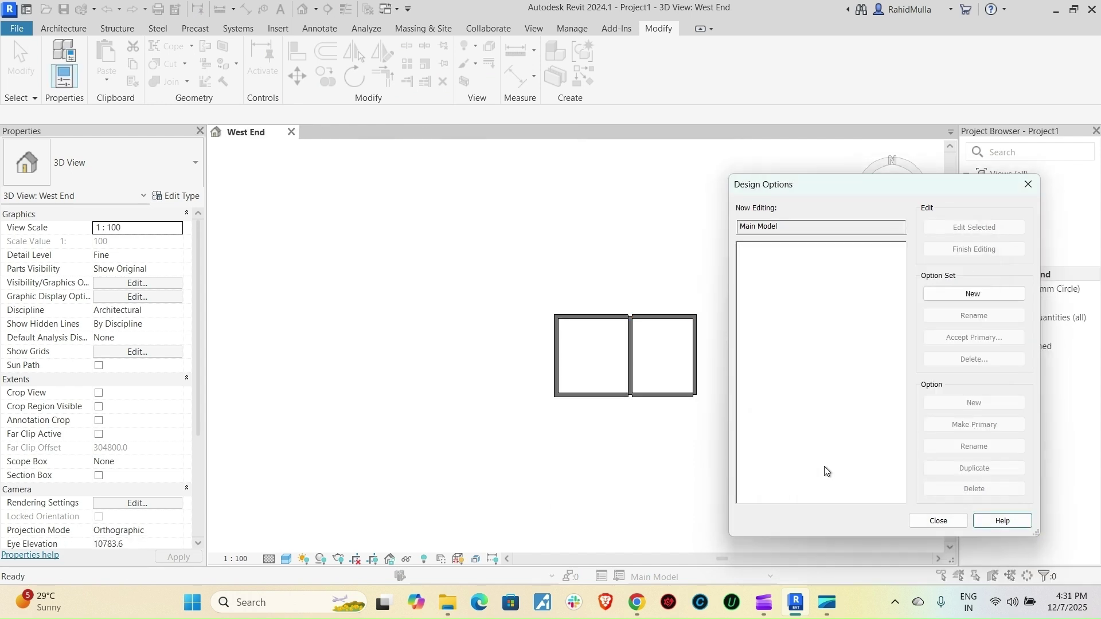
left_click(940, 521)
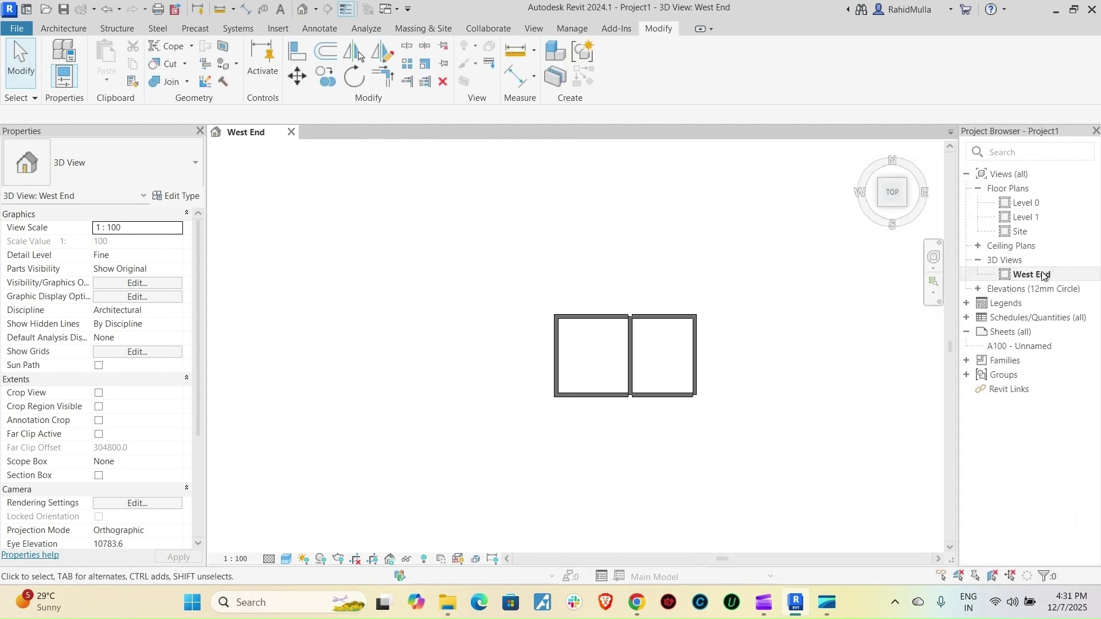
Inspect the West End walls from an angled 3D view and check the design options list.
middle_click_drag(650, 322, 473, 428, "shift")
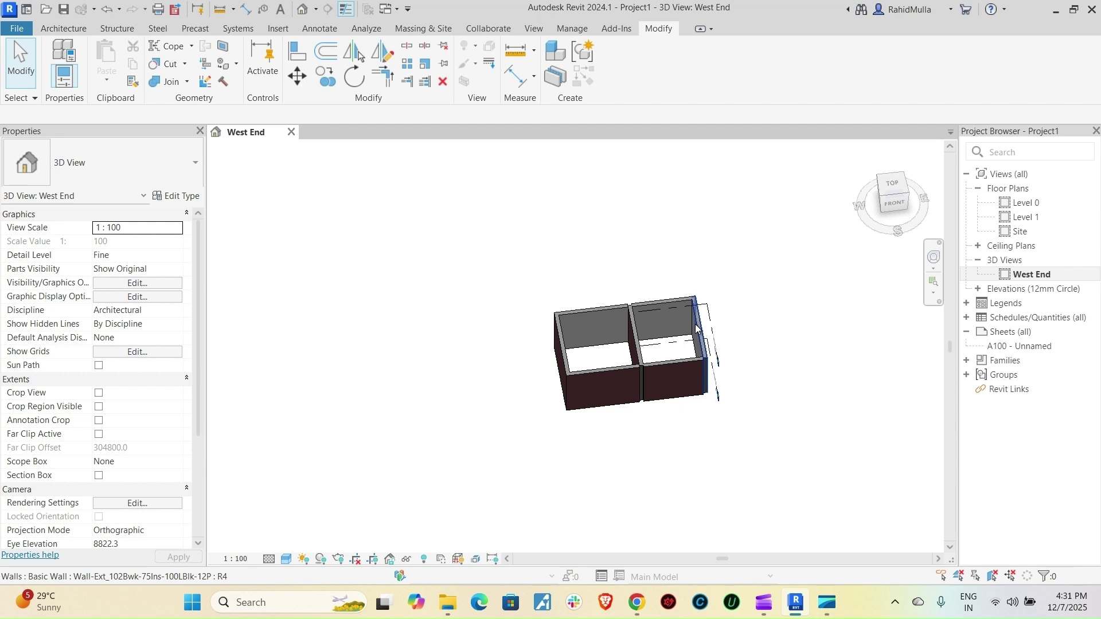
left_click(600, 583)
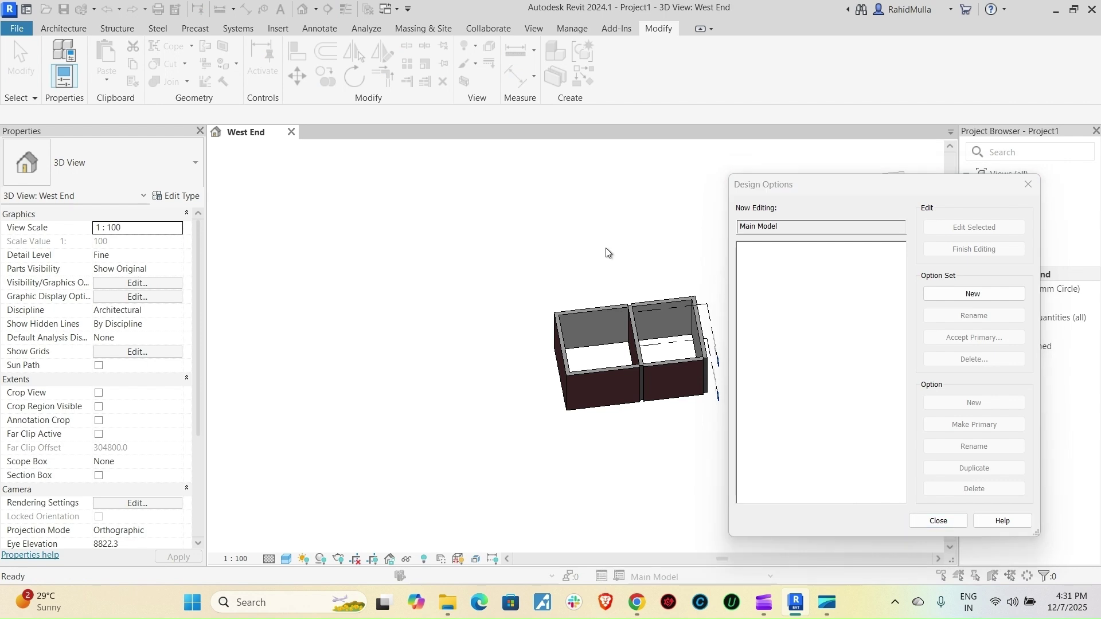
left_click(1032, 183)
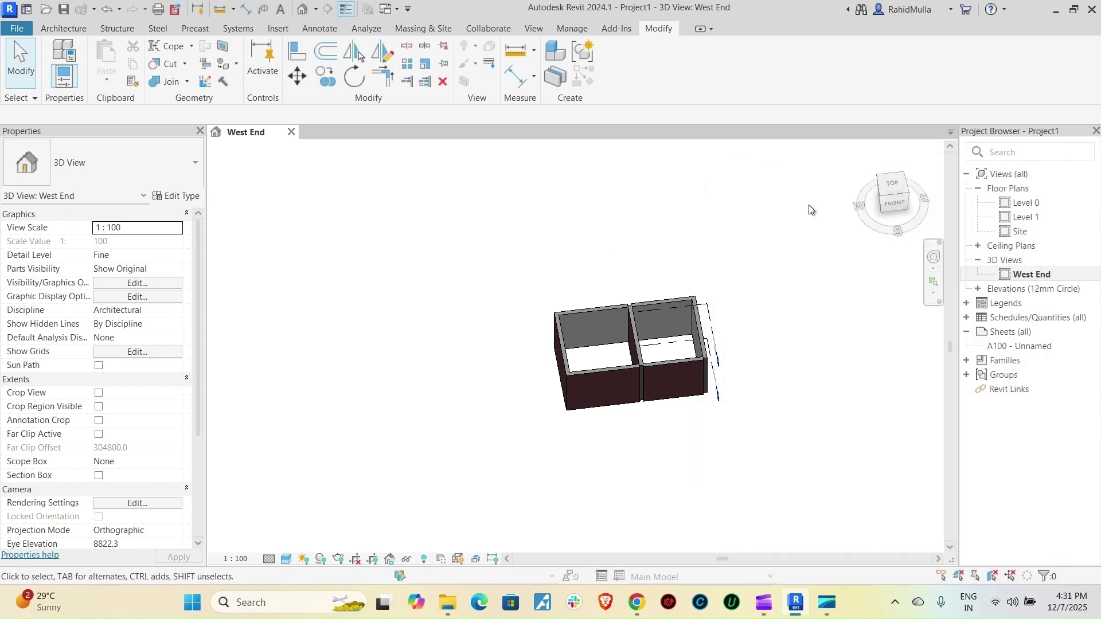